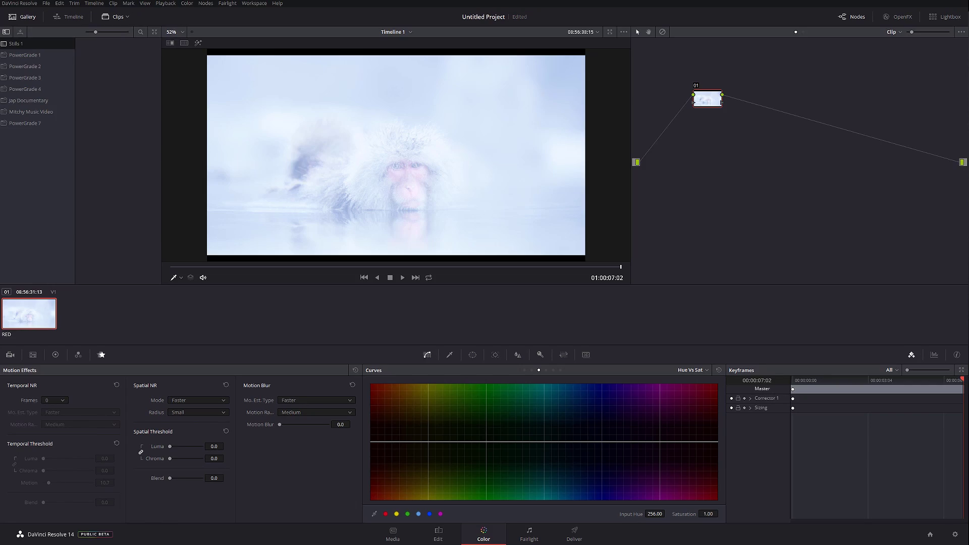
# Move node 01 down-left in the node graph and park the playhead at 01:00:05:22.
pyautogui.moveTo(707, 103); pyautogui.dragTo(691, 129)
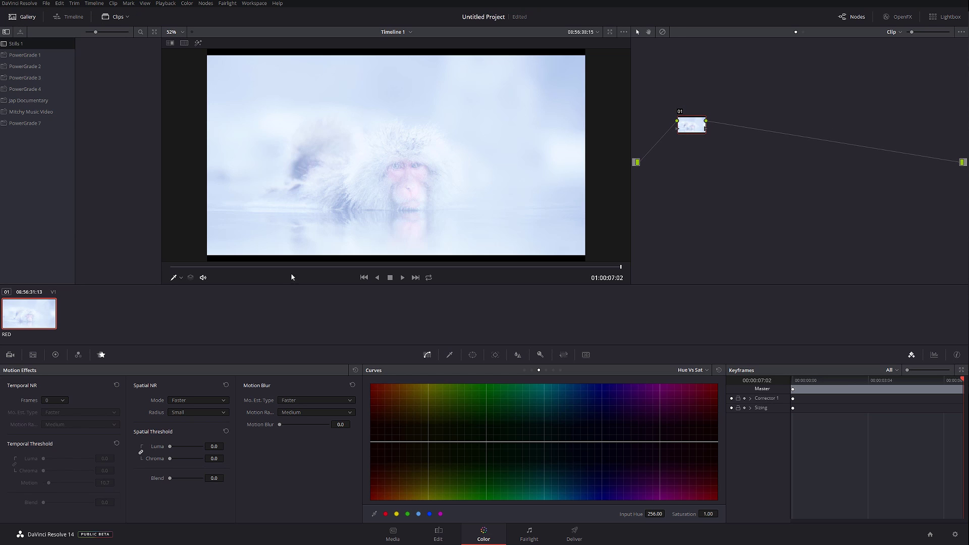
pyautogui.click(547, 266)
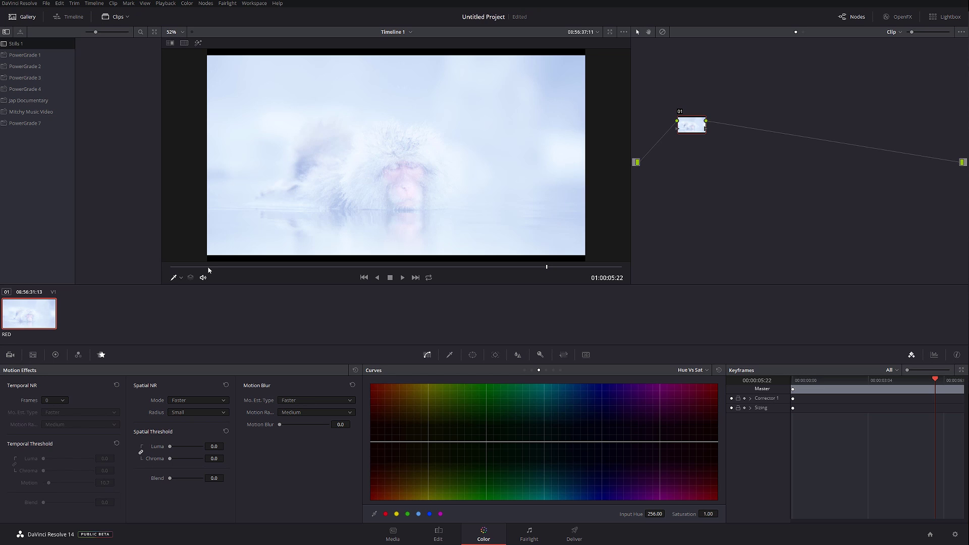
# Decode the RED clip with Clip settings and REDlog Film gamma, and show the RGB parade.
pyautogui.click(11, 355)
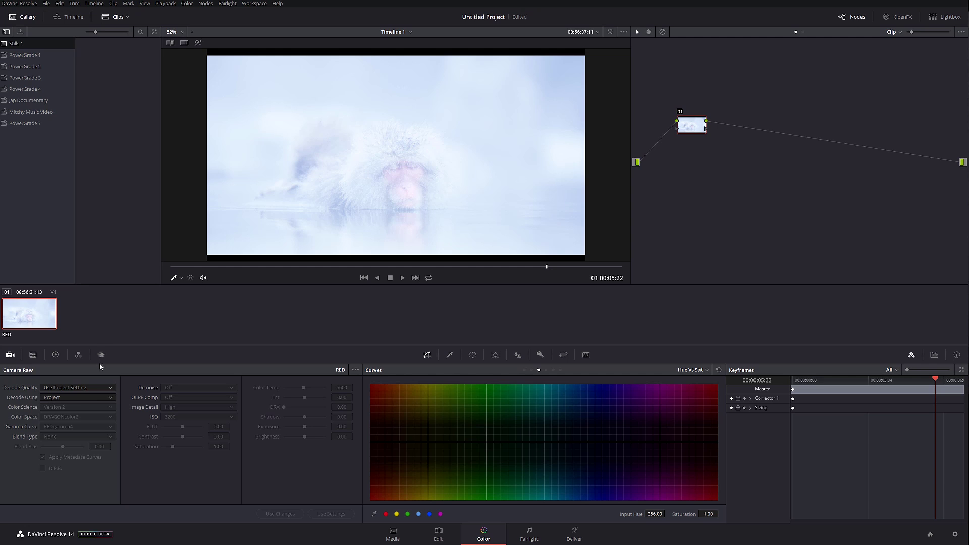
pyautogui.click(81, 398)
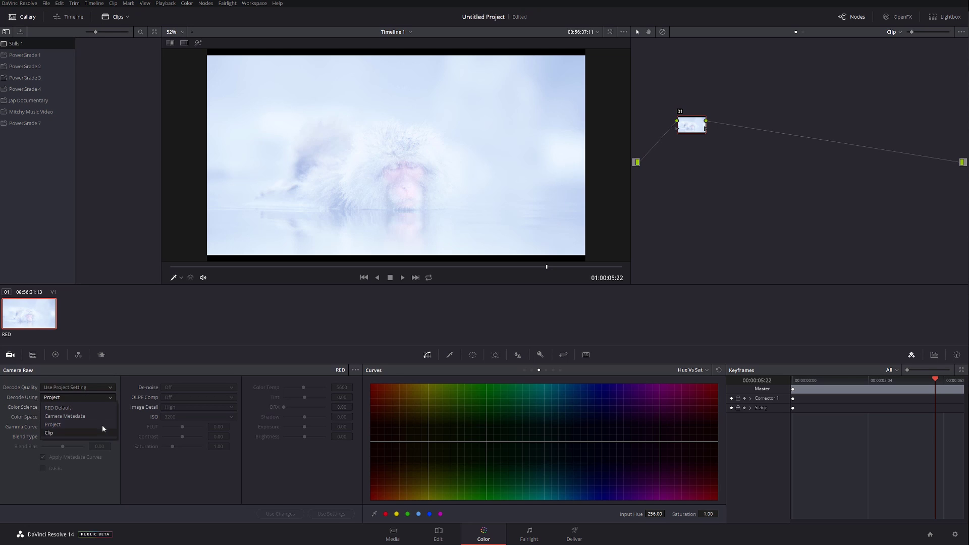
pyautogui.click(51, 434)
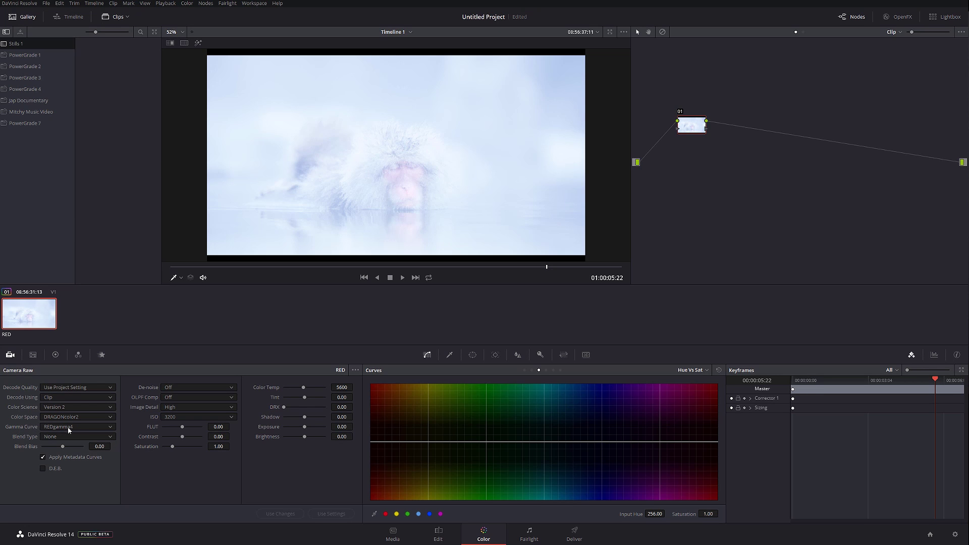
pyautogui.click(63, 428)
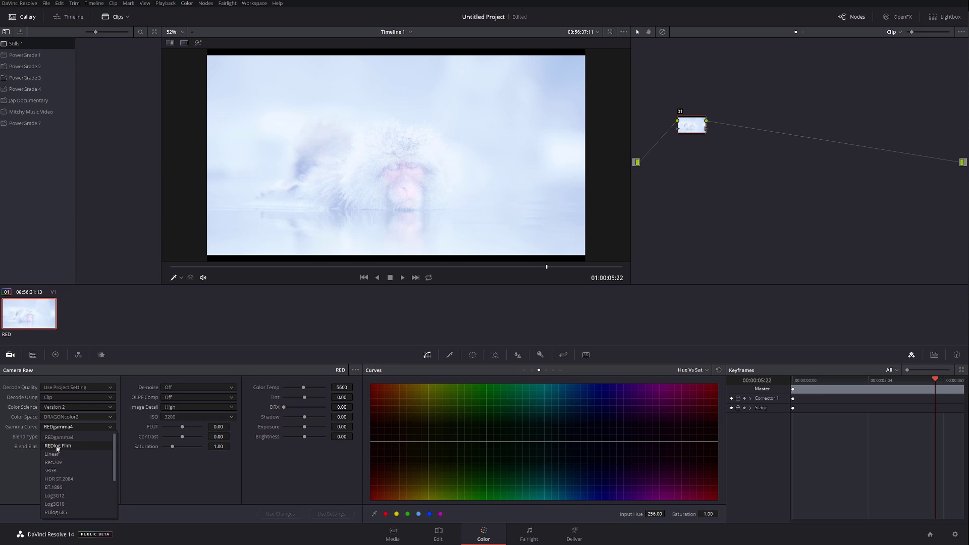
pyautogui.click(58, 445)
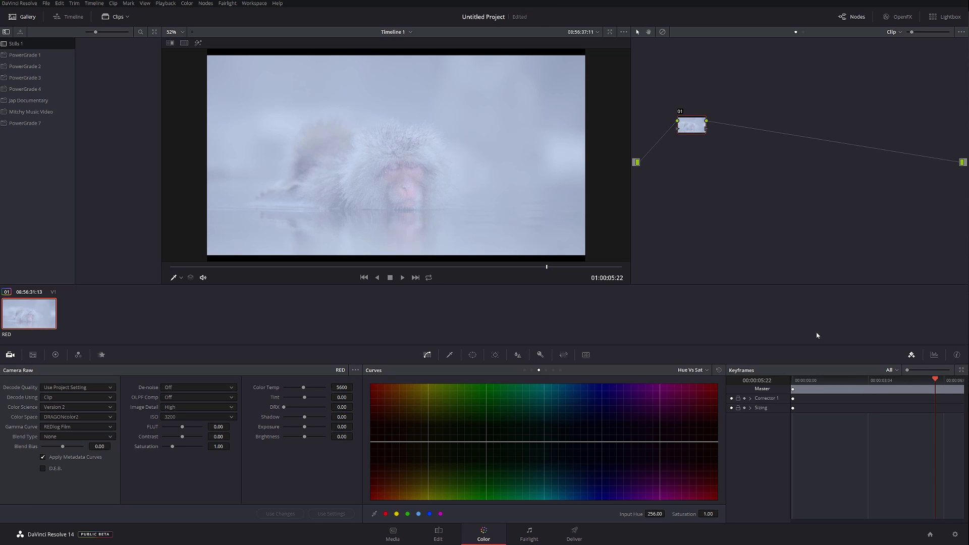
pyautogui.click(934, 354)
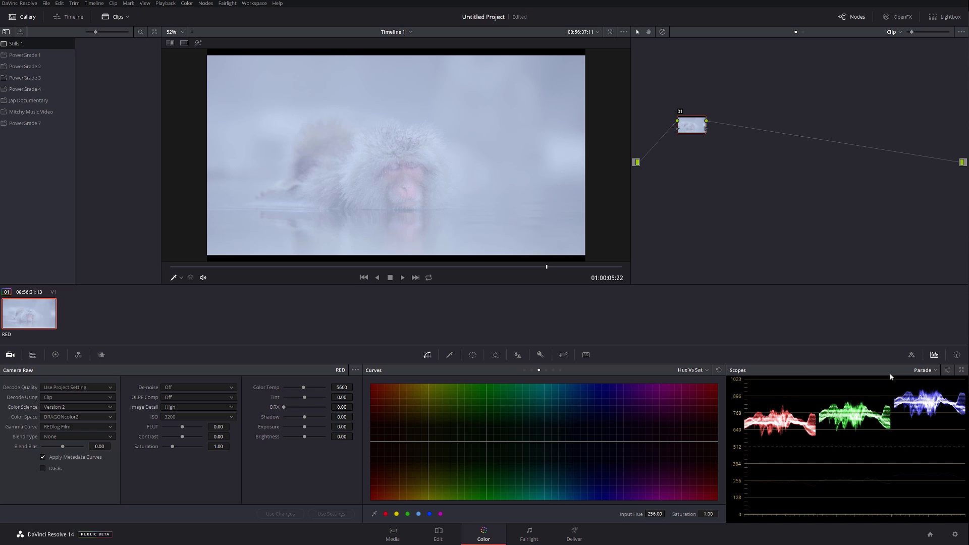
# Enable and save 'Luminance mixer defaults to zero', then show the primary color wheels.
pyautogui.click(955, 534)
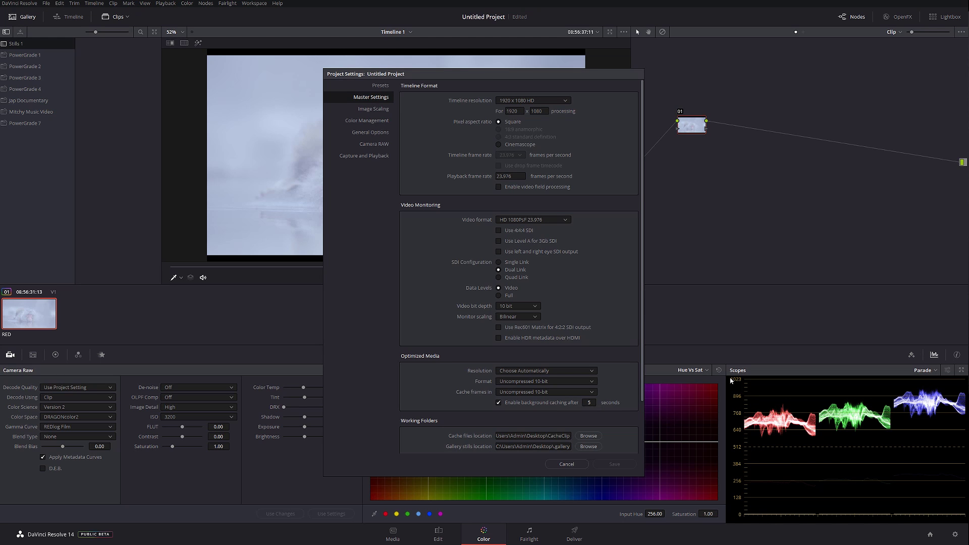
pyautogui.click(371, 134)
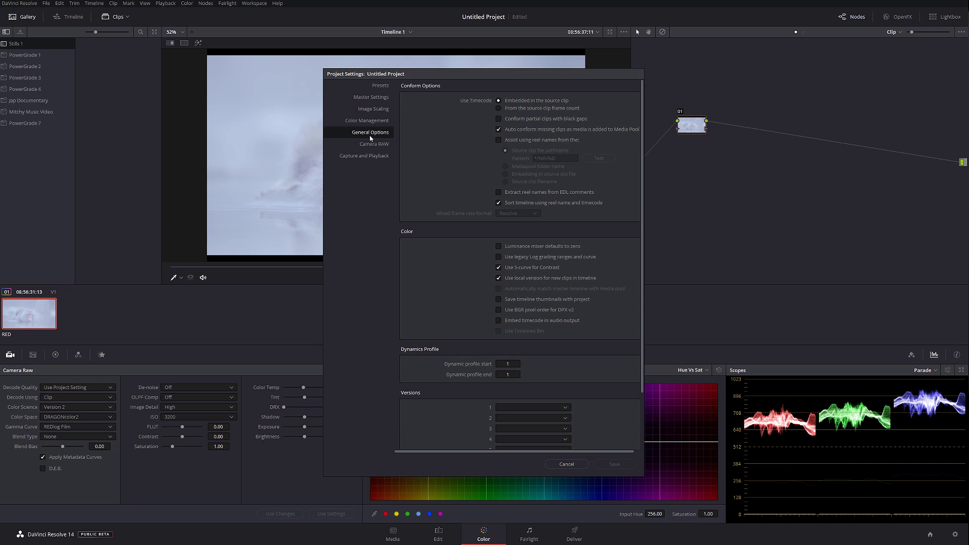
pyautogui.click(498, 247)
pyautogui.click(614, 464)
pyautogui.click(56, 354)
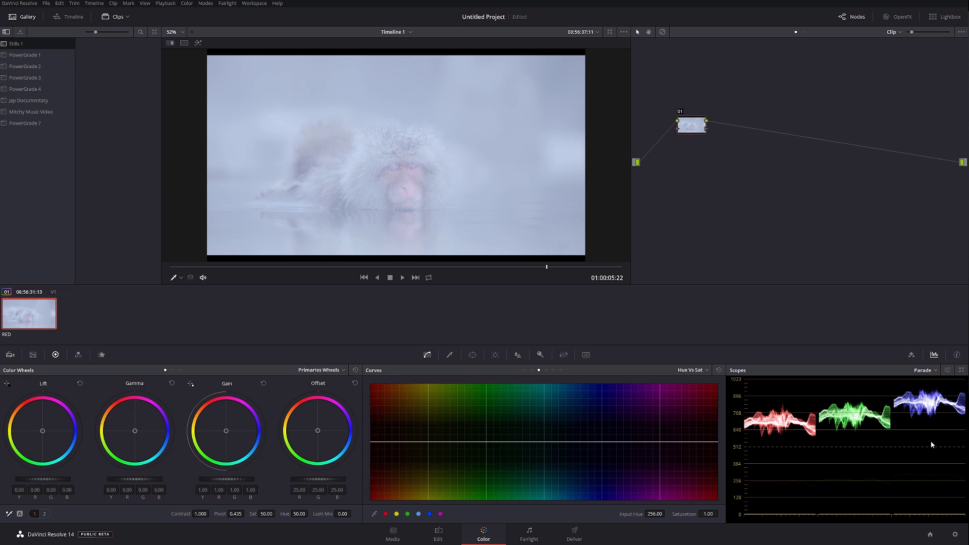
# Add serial node 02 after node 01 and move it lower in the graph.
pyautogui.hotkey('alt', 's')
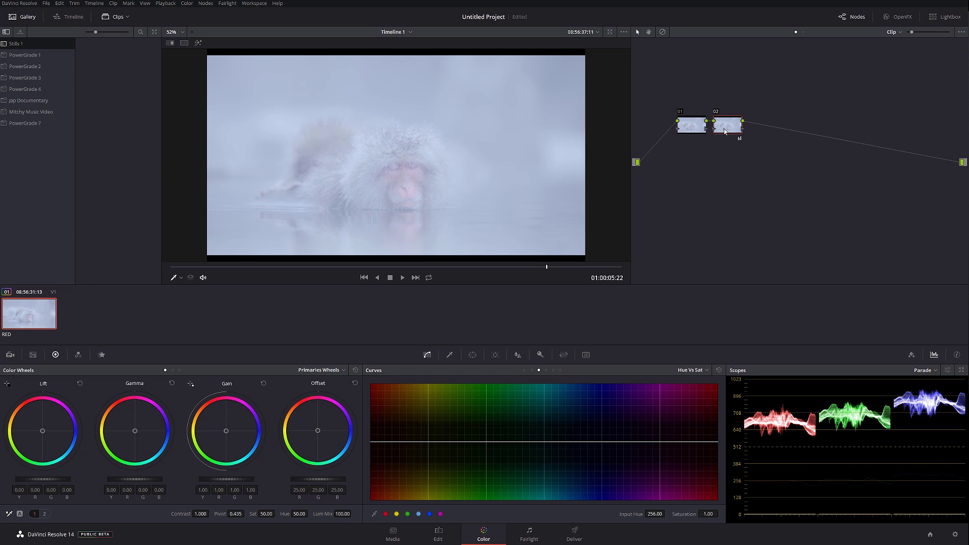
pyautogui.press('Delete')
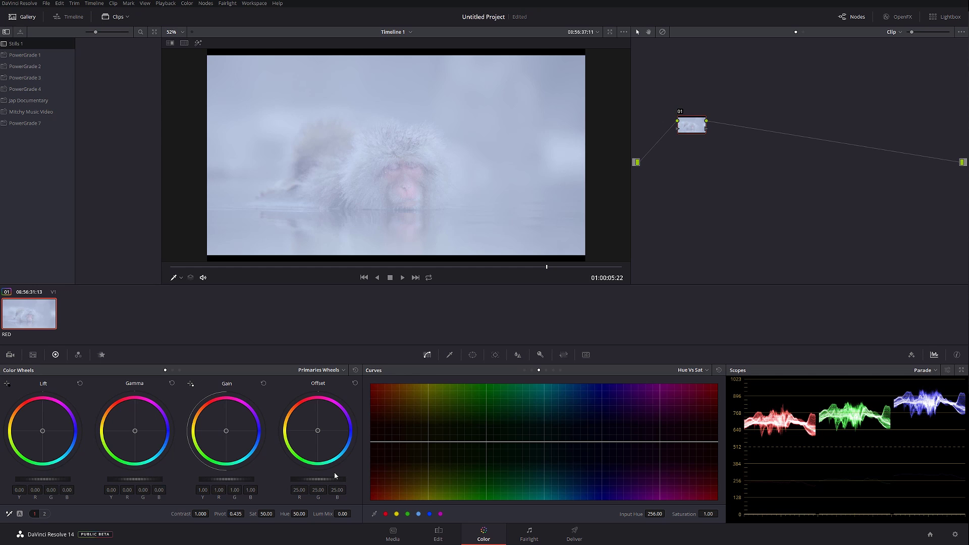
pyautogui.hotkey('alt', 's')
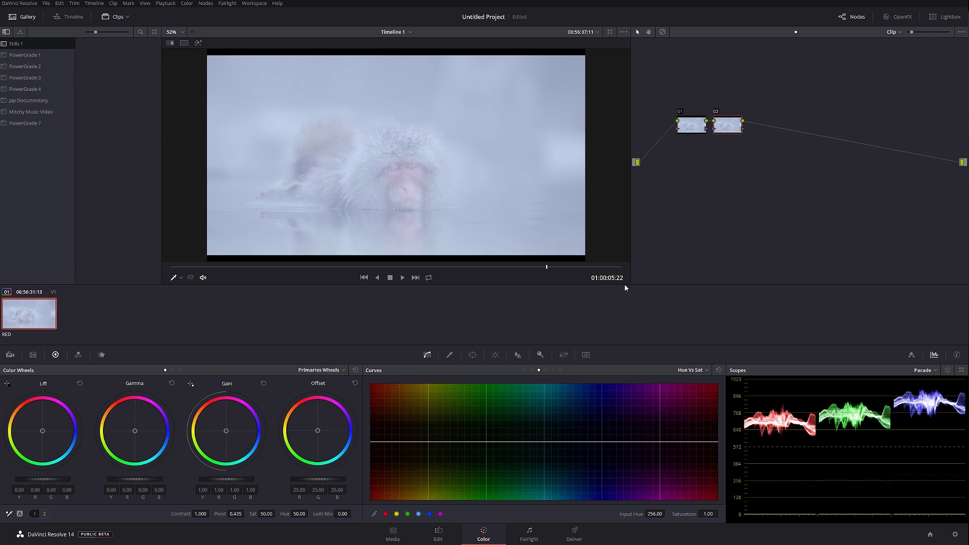
pyautogui.moveTo(725, 131); pyautogui.dragTo(733, 147)
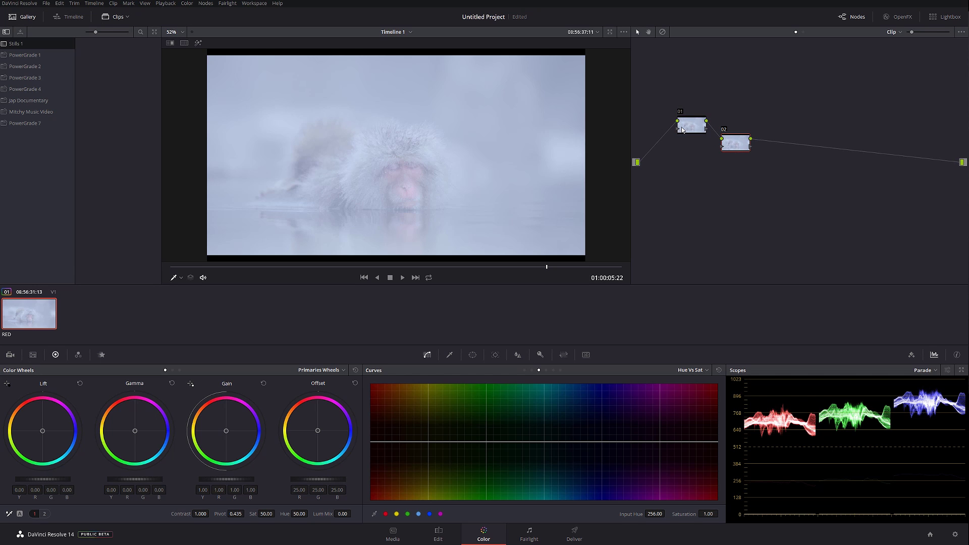
# Label node 02 'Exp', line it up with node 01, and add serial node 03.
pyautogui.rightClick(732, 141)
pyautogui.click(751, 157)
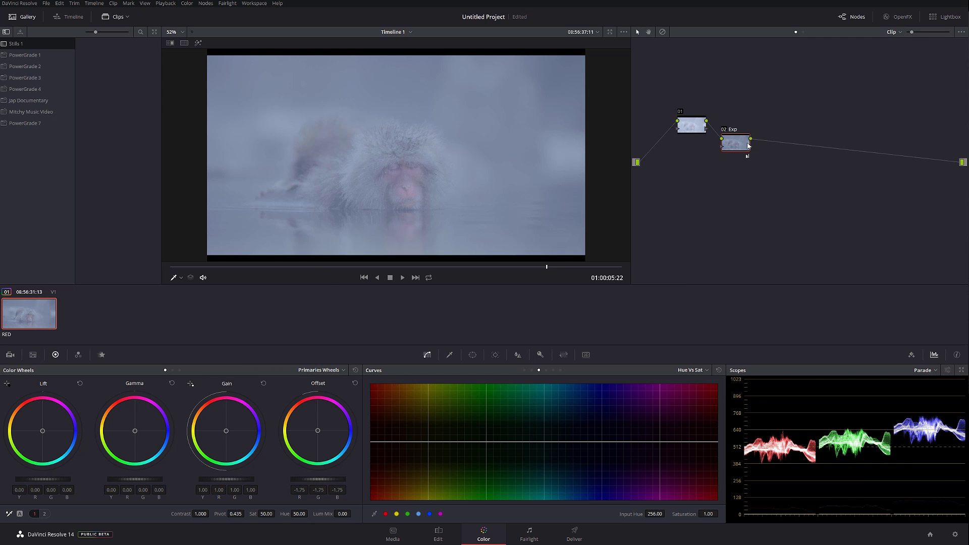
pyautogui.moveTo(729, 148); pyautogui.dragTo(729, 134)
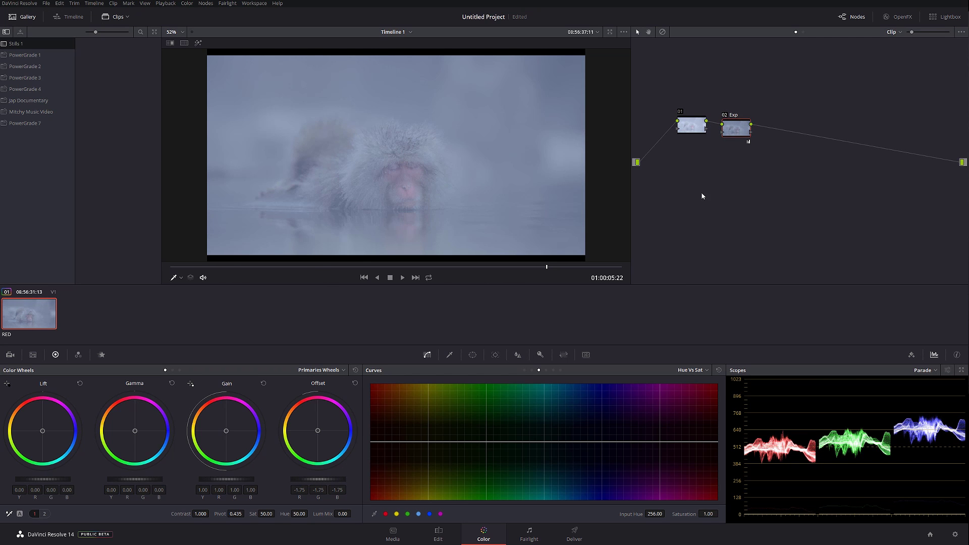
pyautogui.hotkey('alt', 's')
# Label node 03 'cont' and raise its contrast to 1.458.
pyautogui.rightClick(761, 127)
pyautogui.click(776, 141)
pyautogui.write('contr')
pyautogui.press('Return')
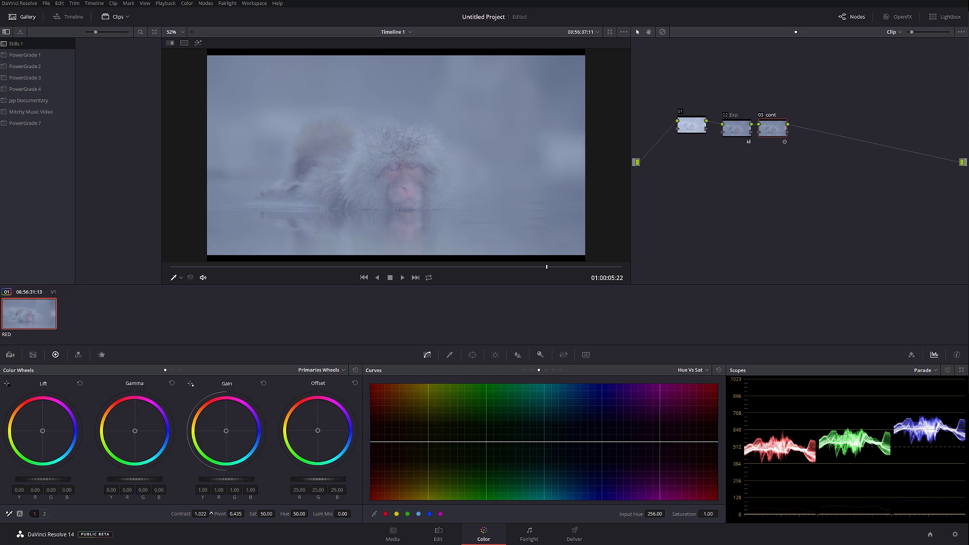
pyautogui.moveTo(211, 514)
pyautogui.mouseDown()
pyautogui.moveTo(268, 513)
pyautogui.moveTo(215, 513)
pyautogui.mouseUp()
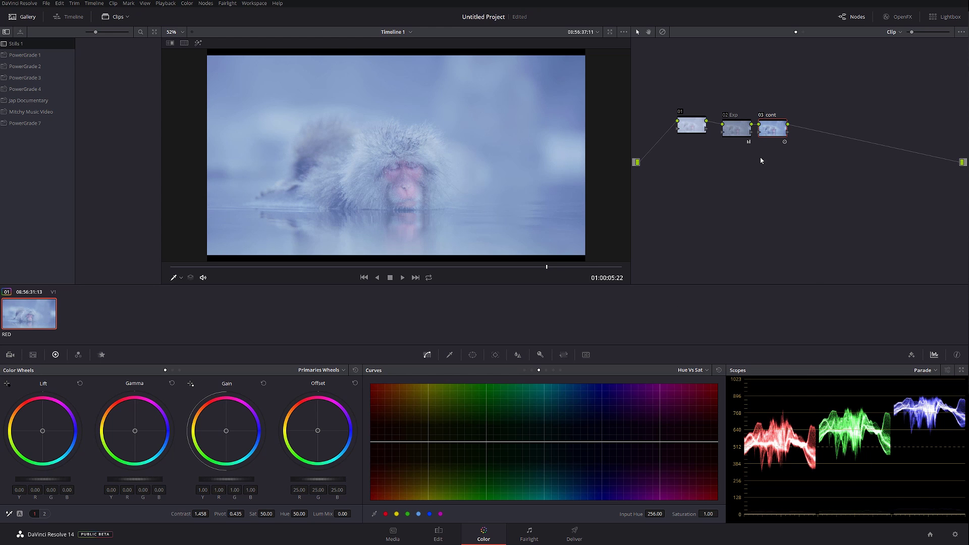
# Lower the Exp node's Offset to -6.85, compare with grading bypassed, and add a parallel node to cont.
pyautogui.click(734, 131)
pyautogui.moveTo(317, 479); pyautogui.dragTo(249, 479)
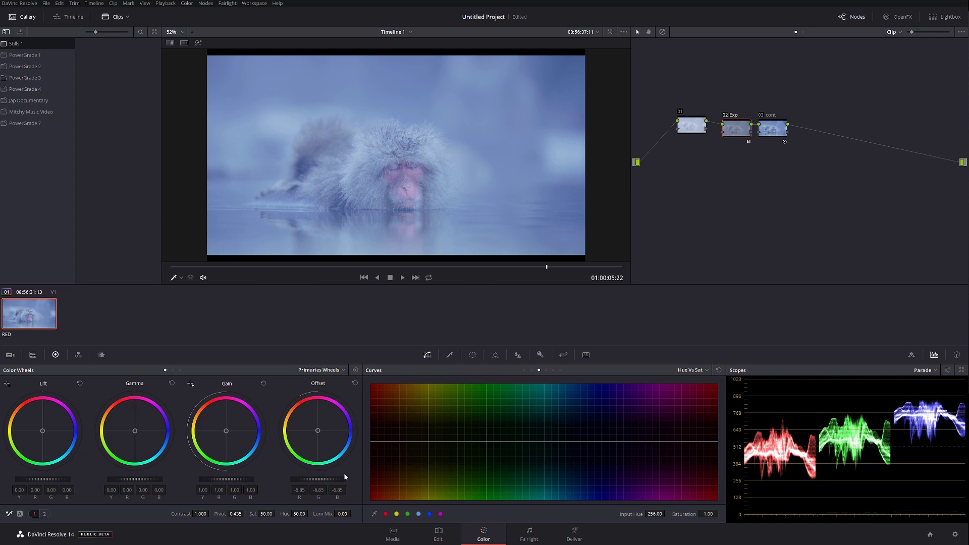
pyautogui.hotkey('alt', 'd')
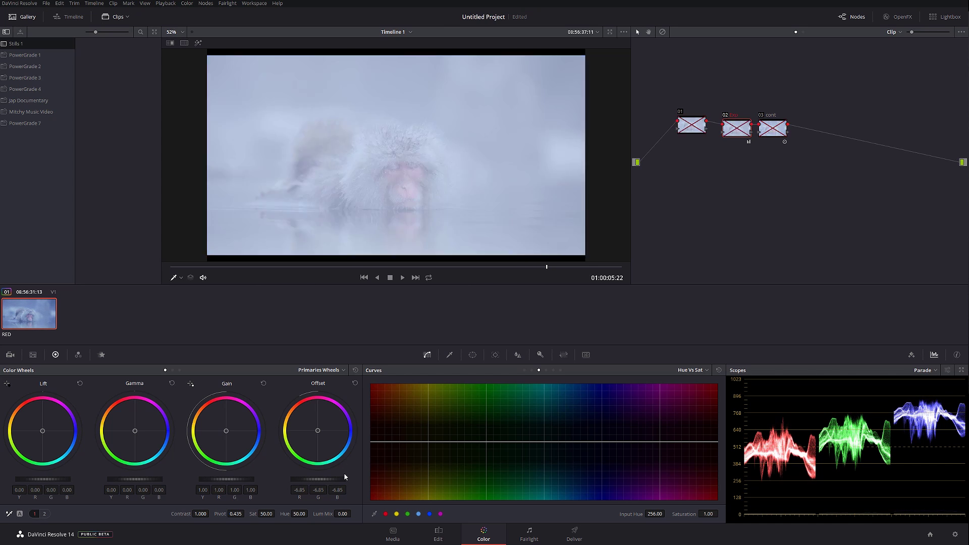
pyautogui.hotkey('alt', 'd')
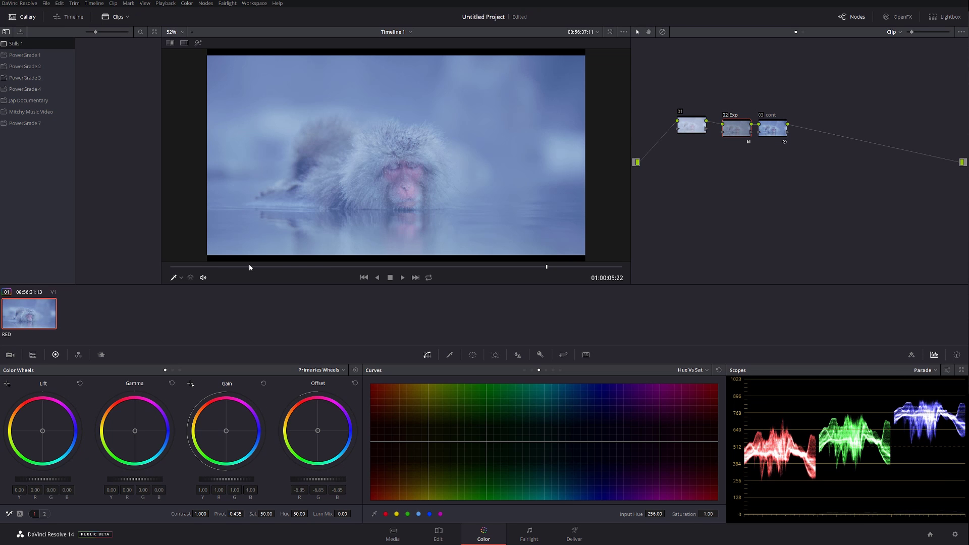
pyautogui.moveTo(300, 258); pyautogui.dragTo(406, 263)
pyautogui.click(768, 133)
pyautogui.hotkey('alt', 'p')
# Replace the parallel node with serial node 04 'Sat' plus parallel node 06 'sharp'.
pyautogui.hotkey('ctrl', 'z')
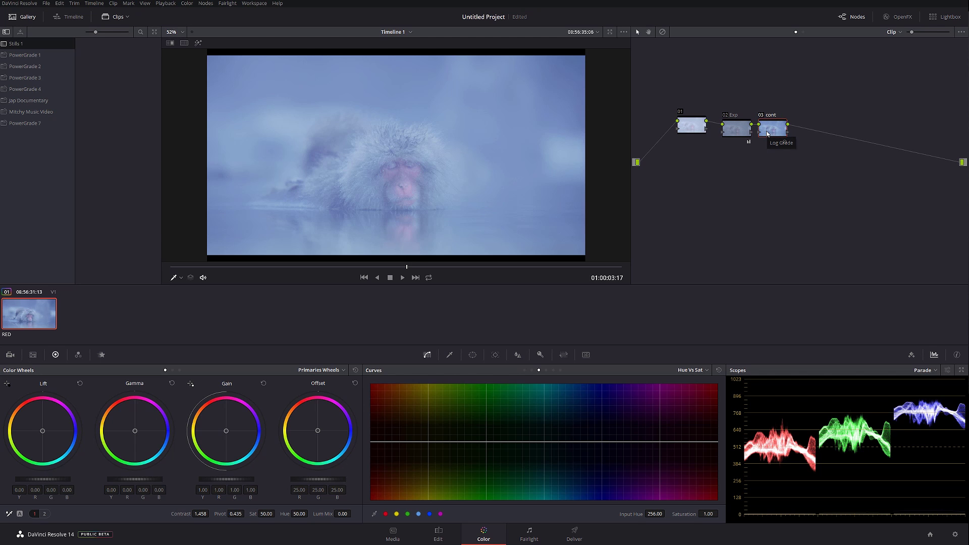
pyautogui.hotkey('alt', 's')
pyautogui.hotkey('alt', 'p')
pyautogui.rightClick(805, 125)
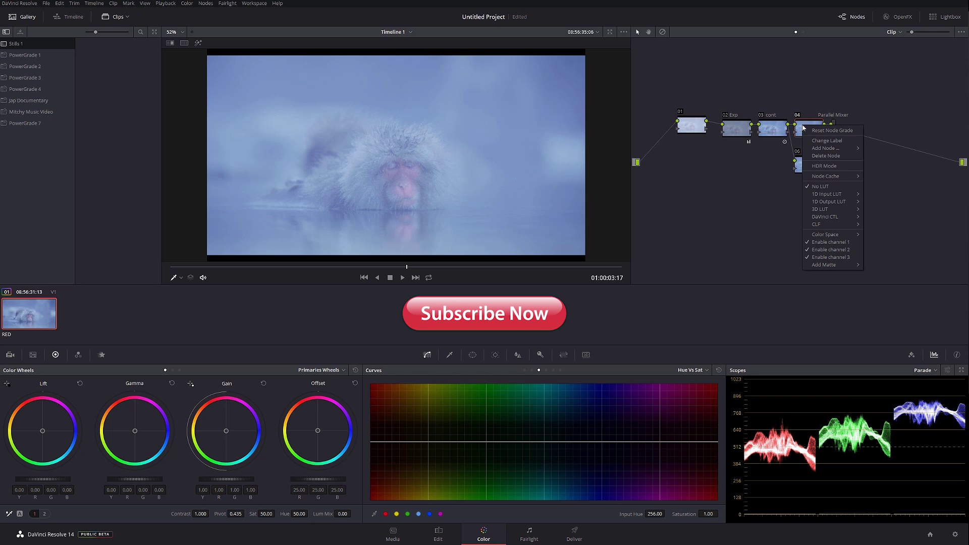
pyautogui.click(818, 141)
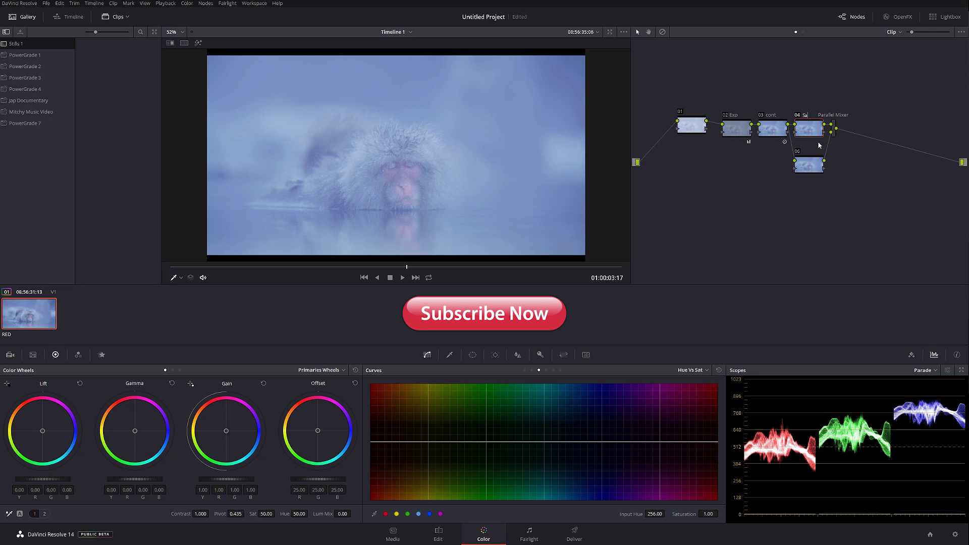
pyautogui.press('Return')
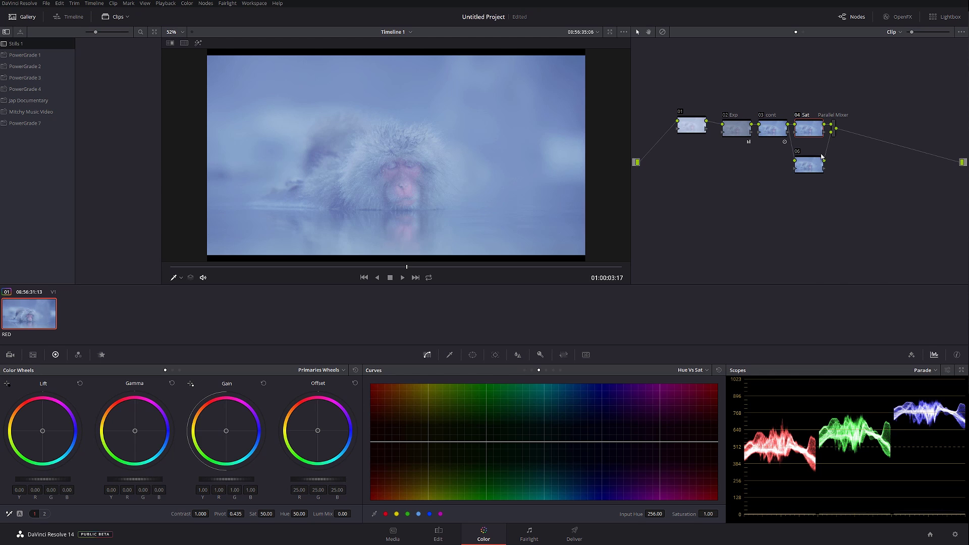
pyautogui.rightClick(817, 167)
pyautogui.click(833, 183)
pyautogui.write('sharp')
# Raise the Sat node's saturation to about 55 and toggle the node to compare.
pyautogui.click(806, 129)
pyautogui.click(45, 514)
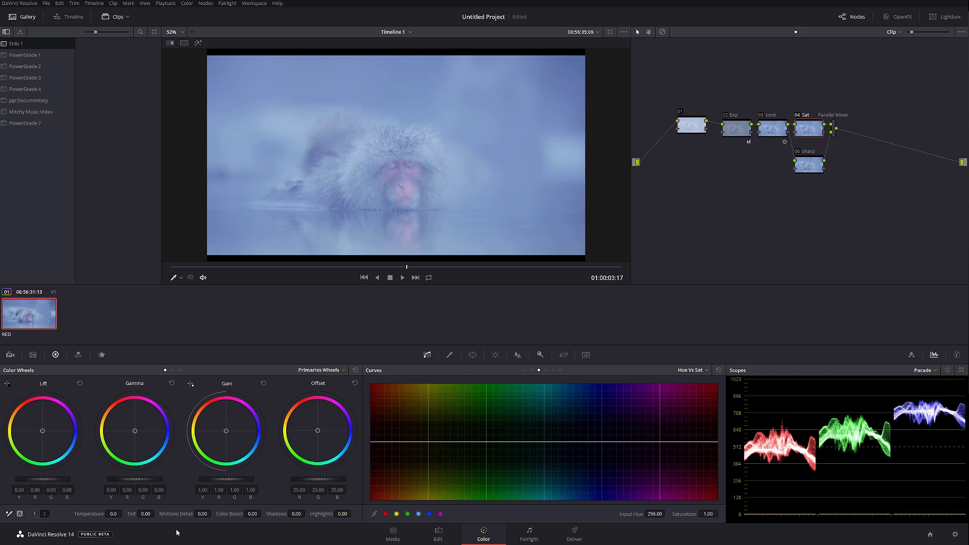
pyautogui.click(34, 514)
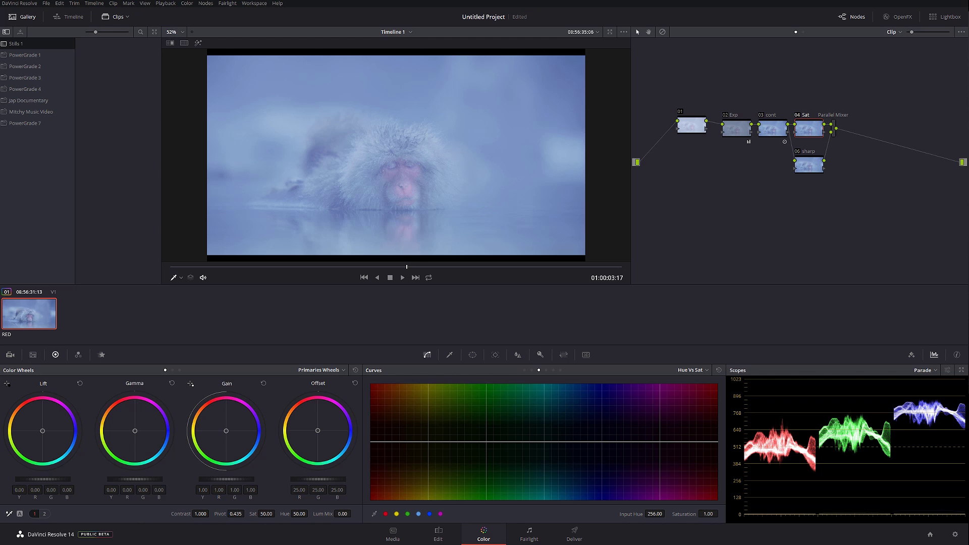
pyautogui.moveTo(277, 513); pyautogui.dragTo(278, 513)
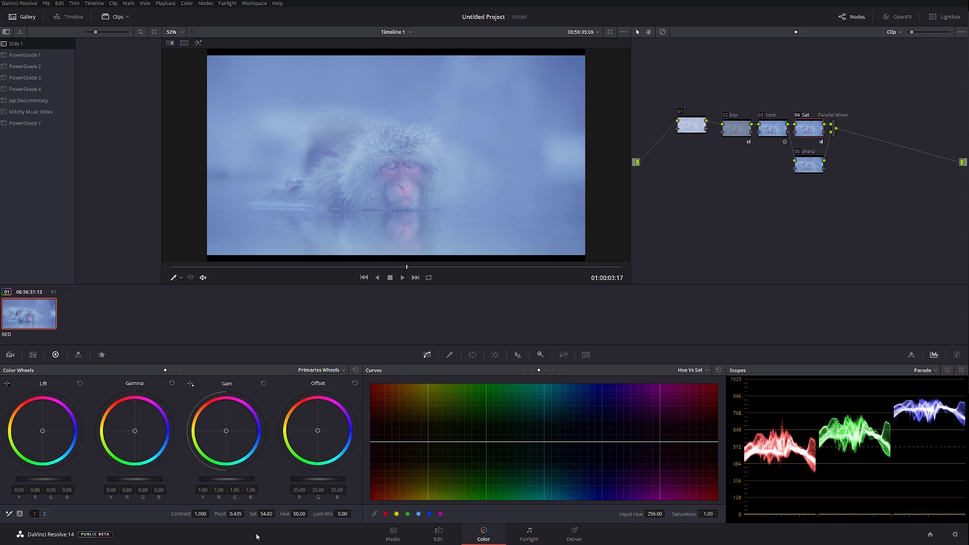
pyautogui.click(797, 115)
pyautogui.click(797, 115)
# Select the sharp node and move to a later frame of the clip.
pyautogui.click(812, 170)
pyautogui.moveTo(386, 266); pyautogui.dragTo(446, 266)
pyautogui.scroll(4, 404, 191)
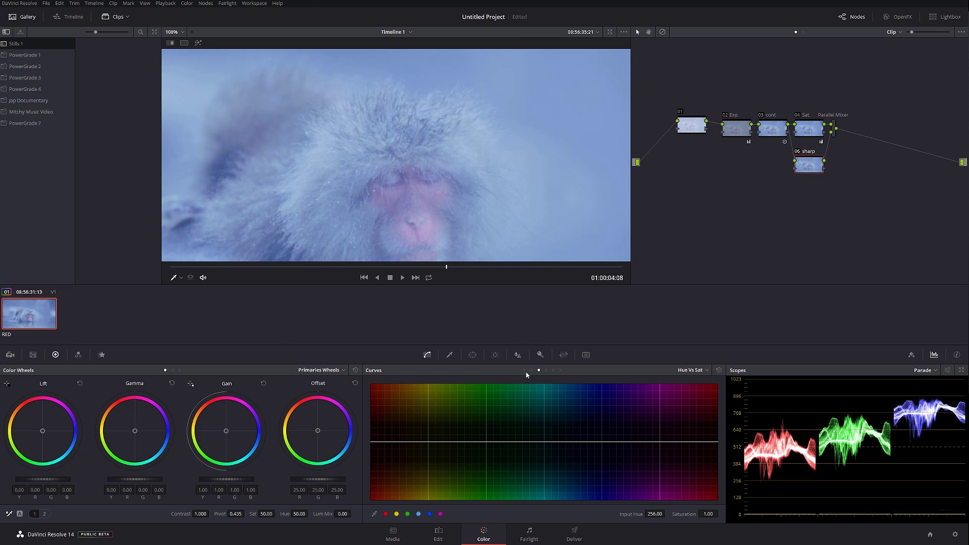
# Switch the sharp node's Blur palette to Sharpen, try radius 0.42, then reset to 0.50.
pyautogui.click(518, 354)
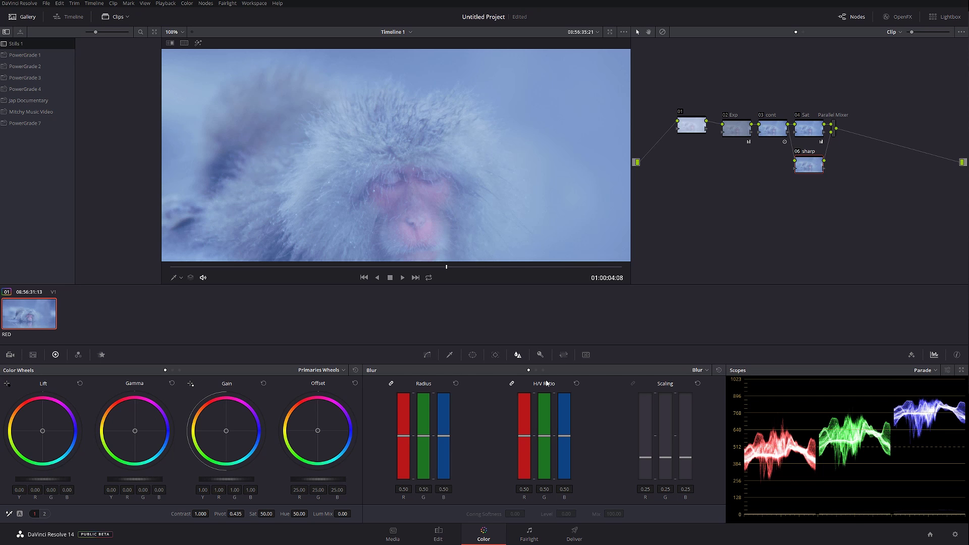
pyautogui.click(697, 371)
pyautogui.click(706, 390)
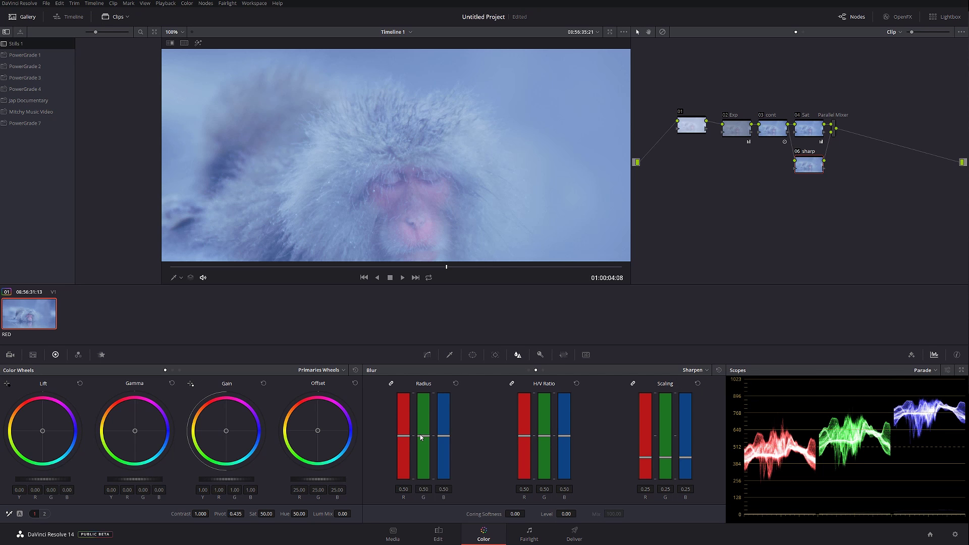
pyautogui.moveTo(421, 437); pyautogui.dragTo(425, 447)
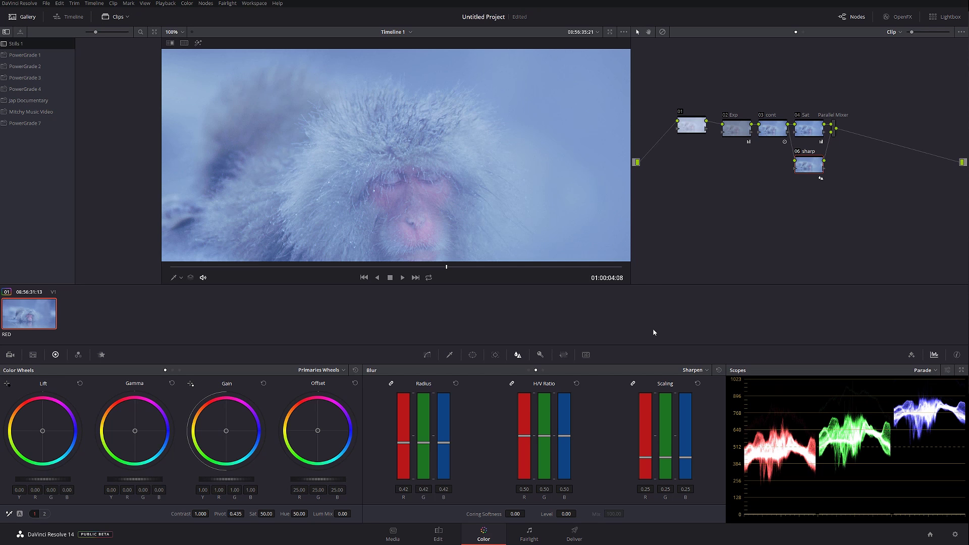
pyautogui.click(718, 371)
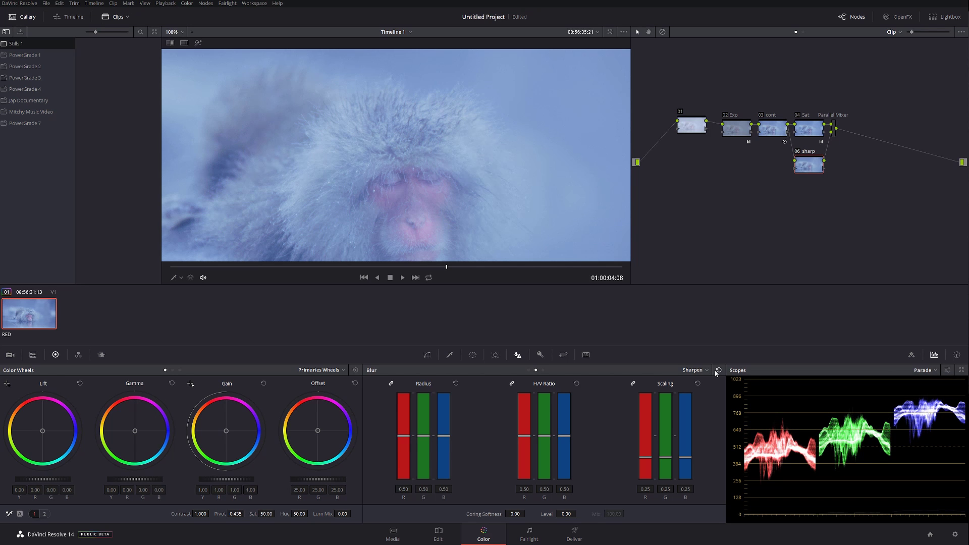
# Try raising Midtone Detail, then reset it back to 0.
pyautogui.click(44, 514)
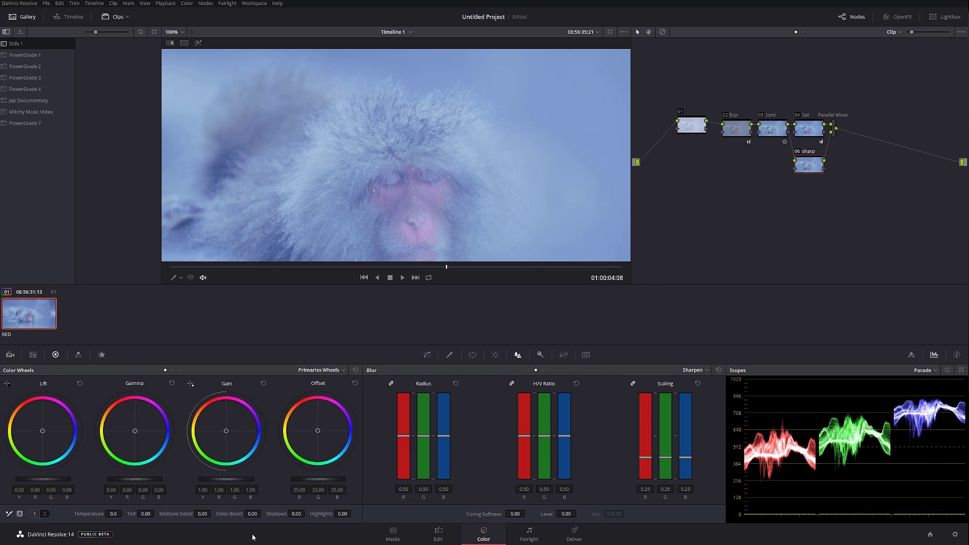
pyautogui.moveTo(202, 514); pyautogui.dragTo(213, 513)
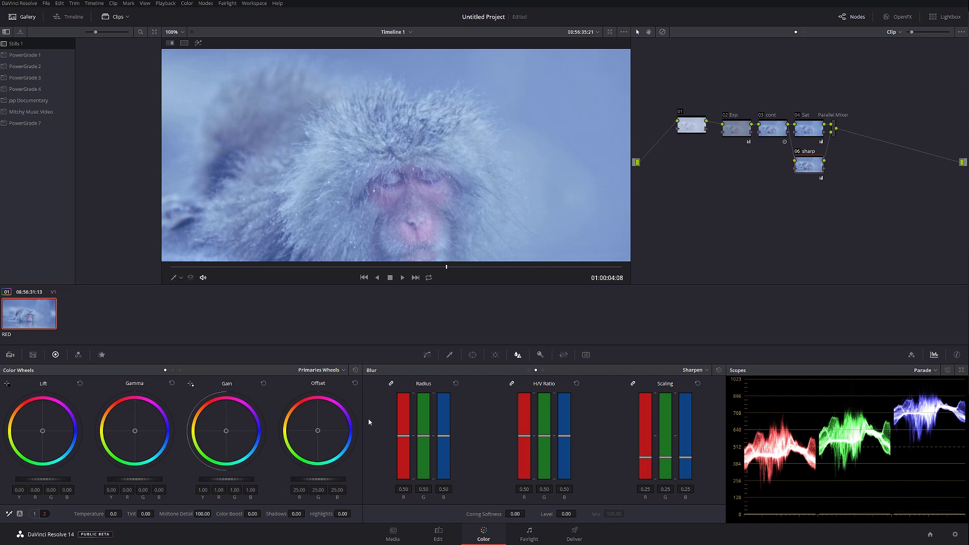
pyautogui.click(355, 371)
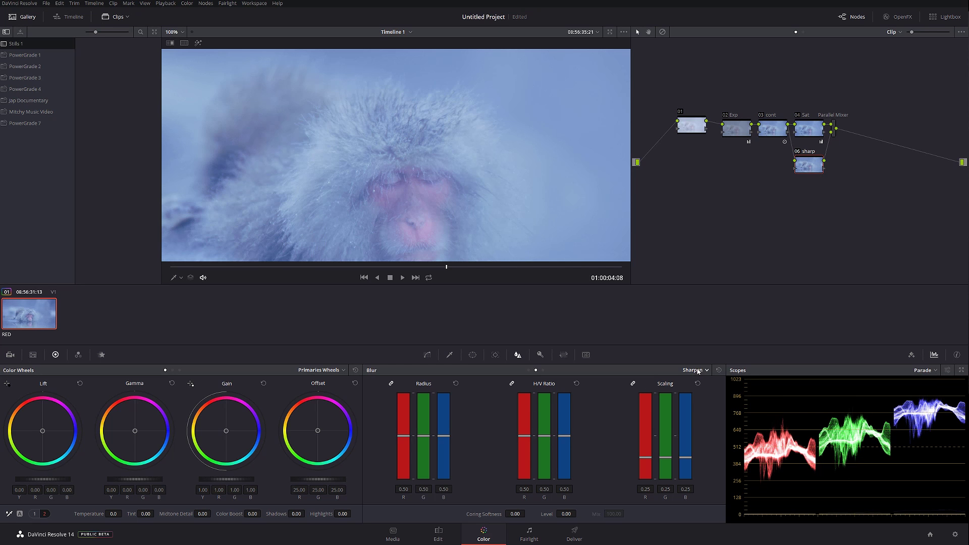
# Lower the sharpen radius to 0.35 on all channels and check a frame with eyes open.
pyautogui.moveTo(424, 440); pyautogui.dragTo(420, 453)
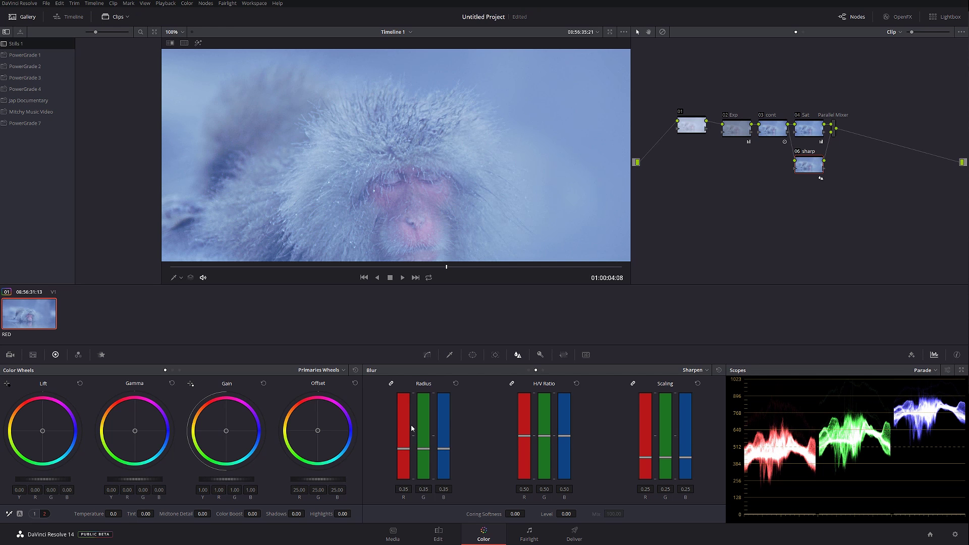
pyautogui.click(345, 266)
pyautogui.moveTo(355, 271)
pyautogui.mouseDown()
pyautogui.moveTo(389, 271)
pyautogui.moveTo(364, 272)
pyautogui.mouseUp()
pyautogui.scroll(8, 403, 205)
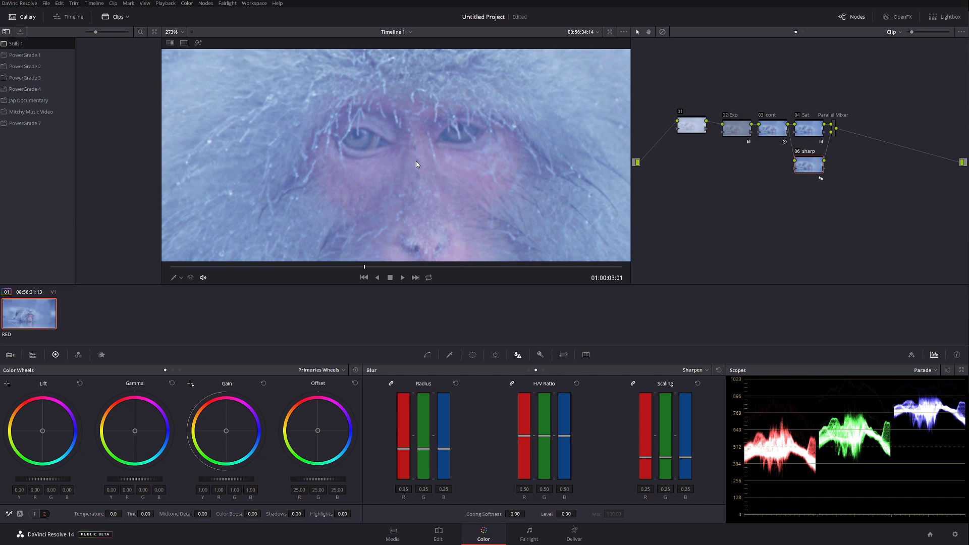
# Compare with the ungraded image, fit the frame in the viewer, and add parallel node 07.
pyautogui.hotkey('alt', 'd')
pyautogui.hotkey('alt', 'd')
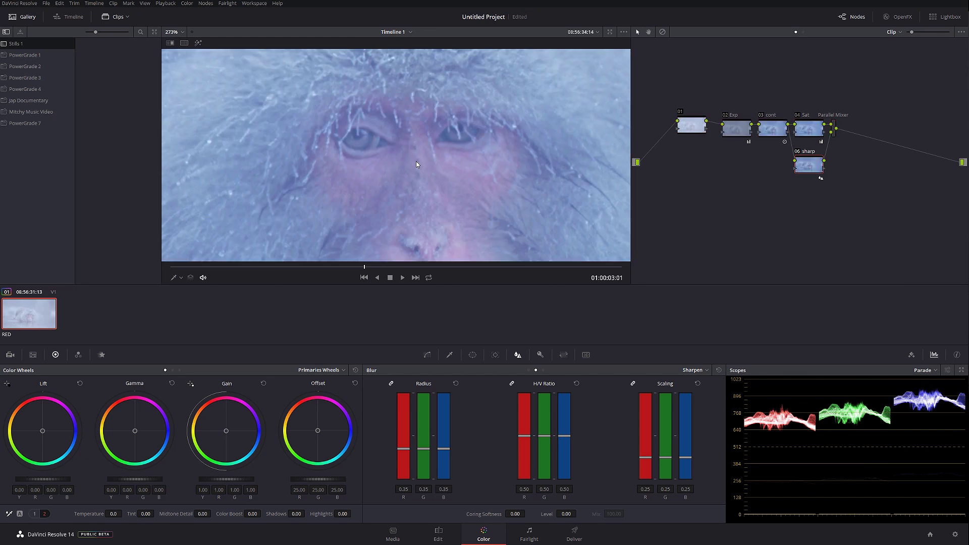
pyautogui.hotkey('shift', 'z')
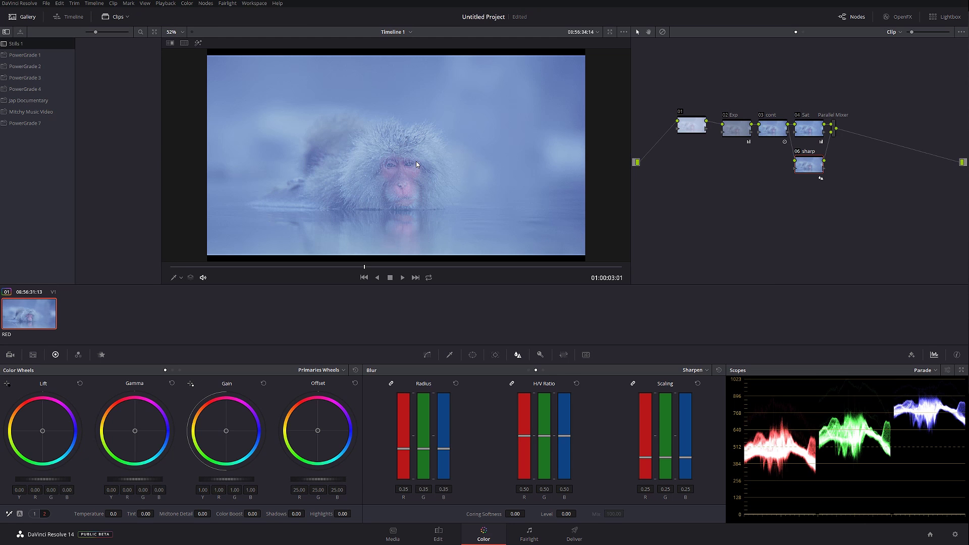
pyautogui.hotkey('alt', 'p')
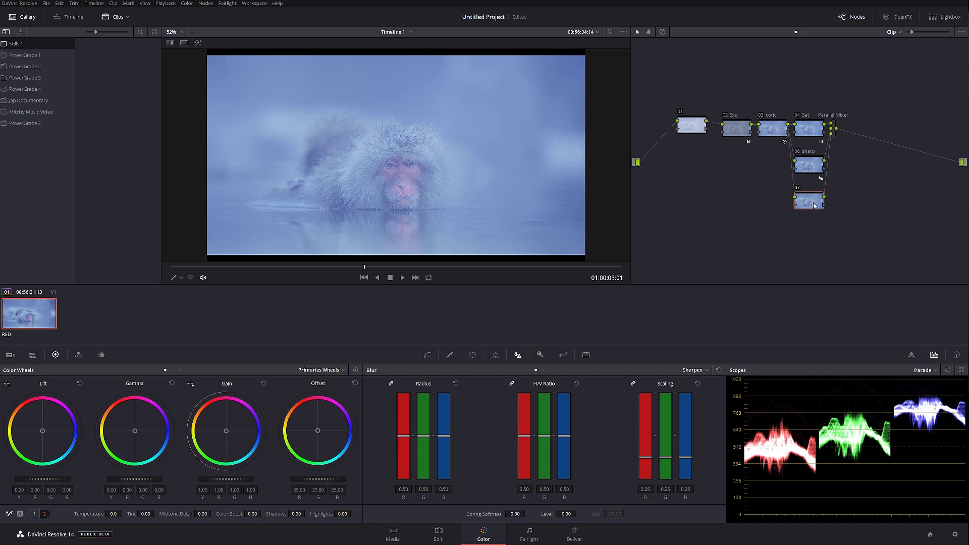
pyautogui.rightClick(814, 205)
pyautogui.click(833, 220)
# Remove the blue cast with the white-balance picker, label node 07 'white balance', and add node 08.
pyautogui.click(8, 515)
pyautogui.click(361, 155)
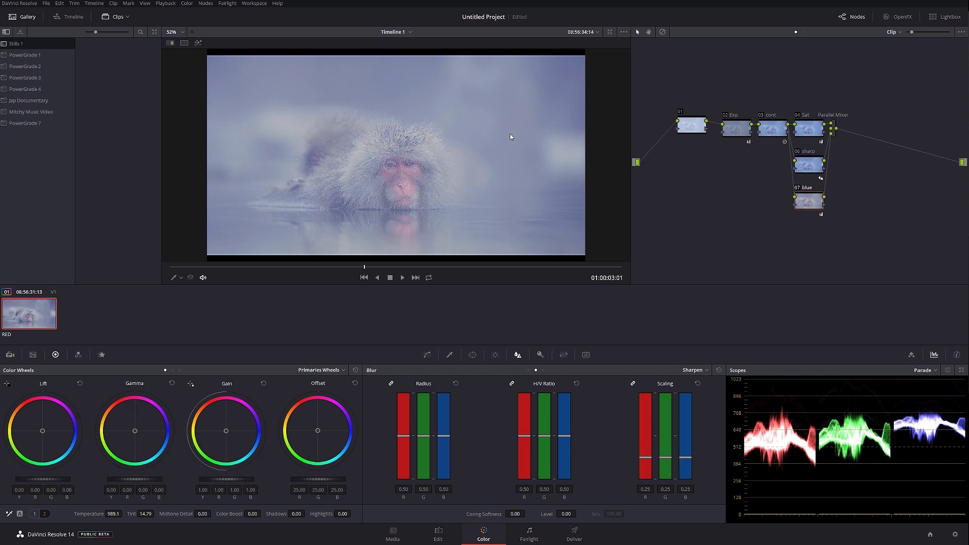
pyautogui.rightClick(817, 200)
pyautogui.click(824, 212)
pyautogui.write('white balance')
pyautogui.press('Return')
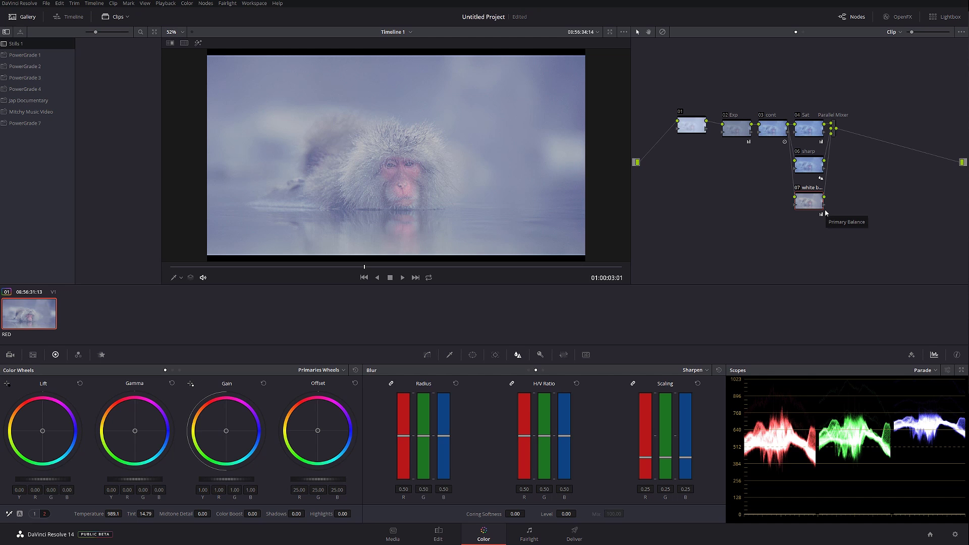
pyautogui.hotkey('alt', 'p')
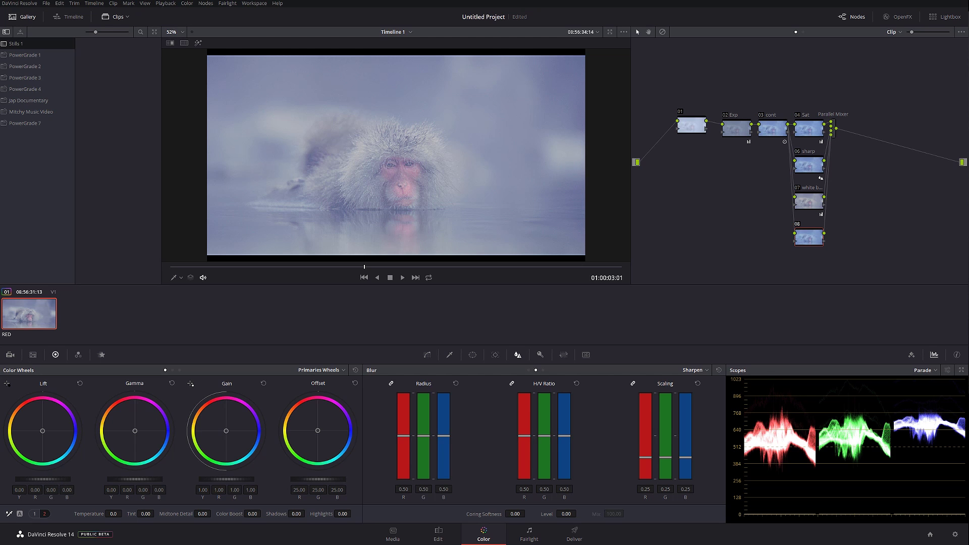
# Set node 08's Lift to -0.06 and Gain to 1.04, label it 'contr', and add parallel node 09.
pyautogui.moveTo(43, 478); pyautogui.dragTo(35, 479)
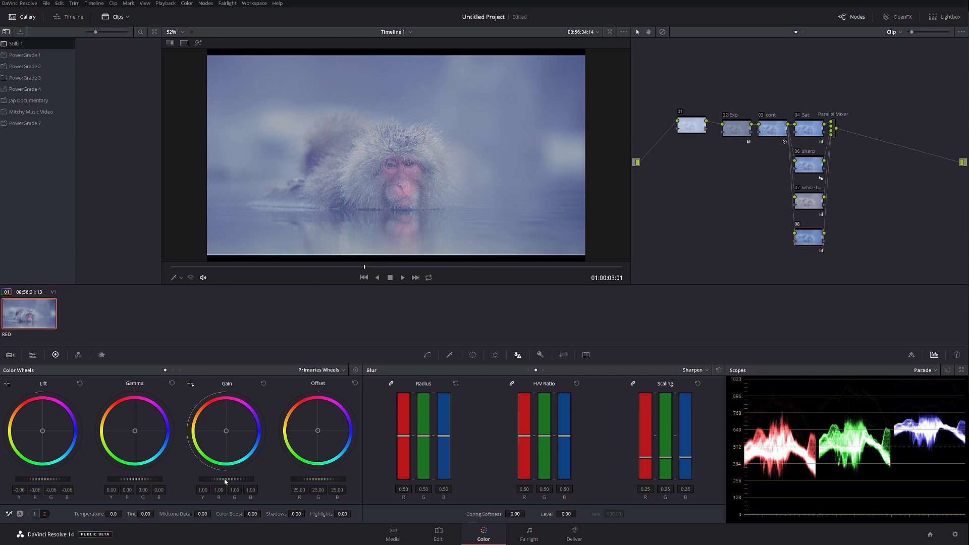
pyautogui.moveTo(226, 478); pyautogui.dragTo(232, 479)
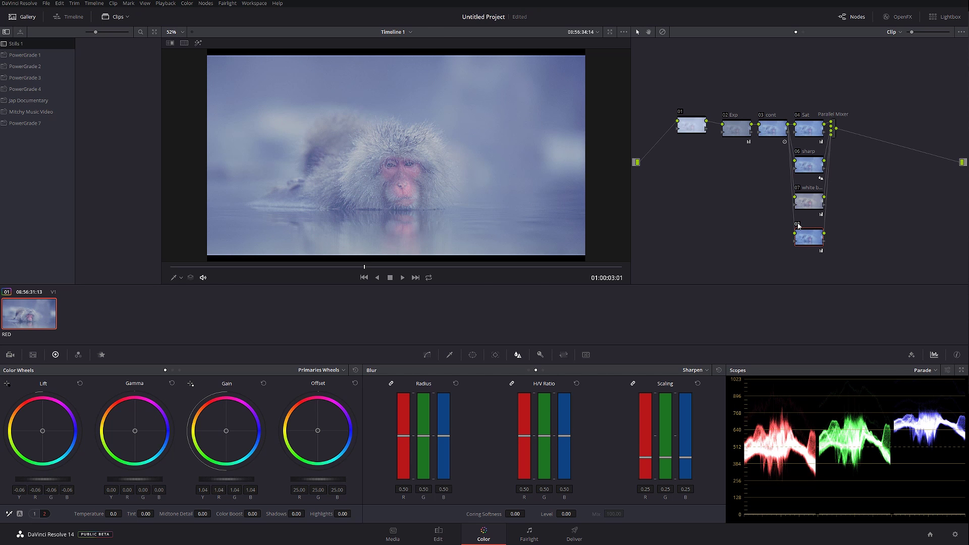
pyautogui.hotkey('ctrl', 'd')
pyautogui.hotkey('ctrl', 'd')
pyautogui.hotkey('ctrl', 'd')
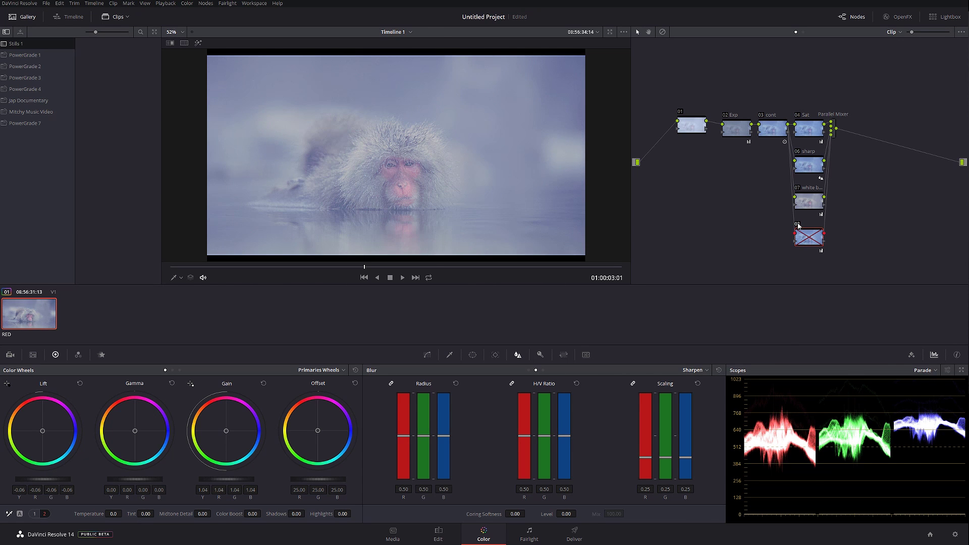
pyautogui.hotkey('ctrl', 'd')
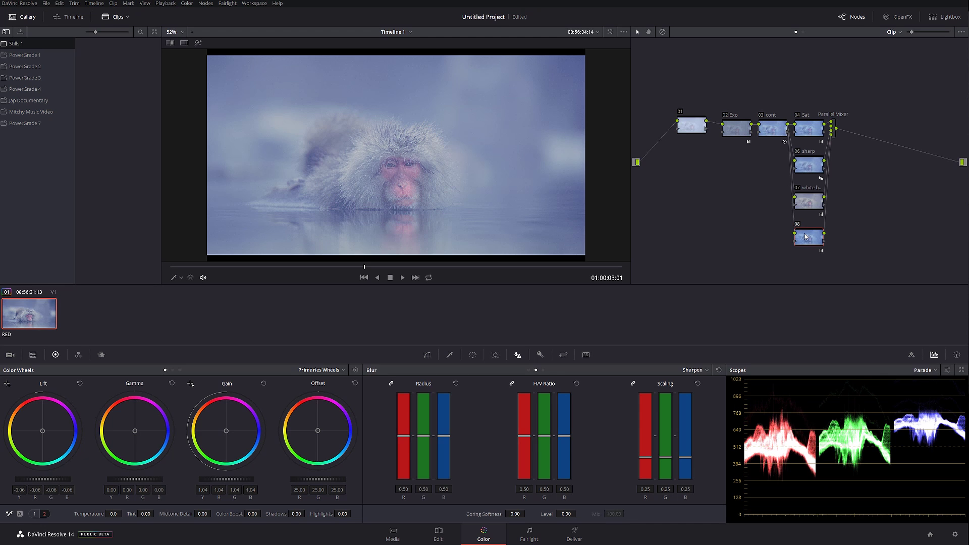
pyautogui.rightClick(806, 236)
pyautogui.click(830, 247)
pyautogui.hotkey('alt', 'p')
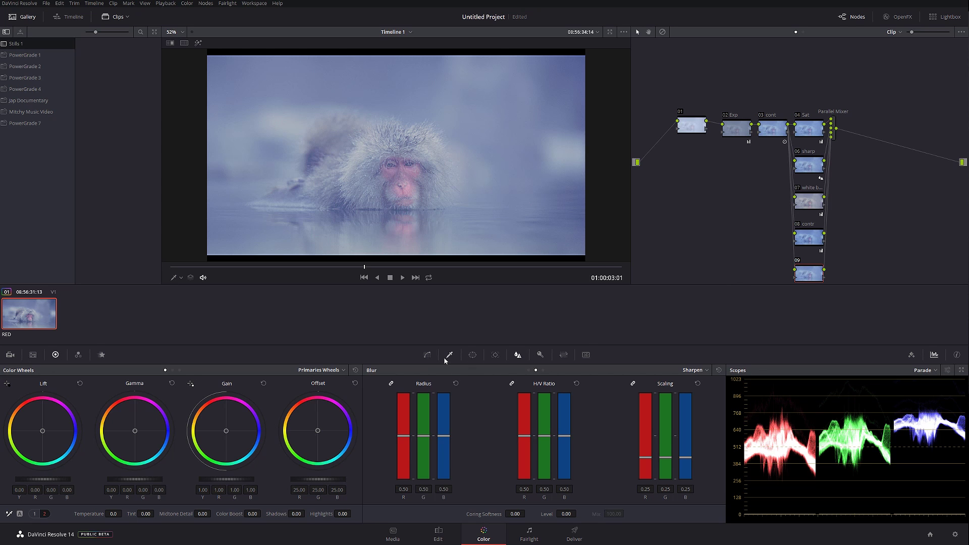
pyautogui.click(427, 356)
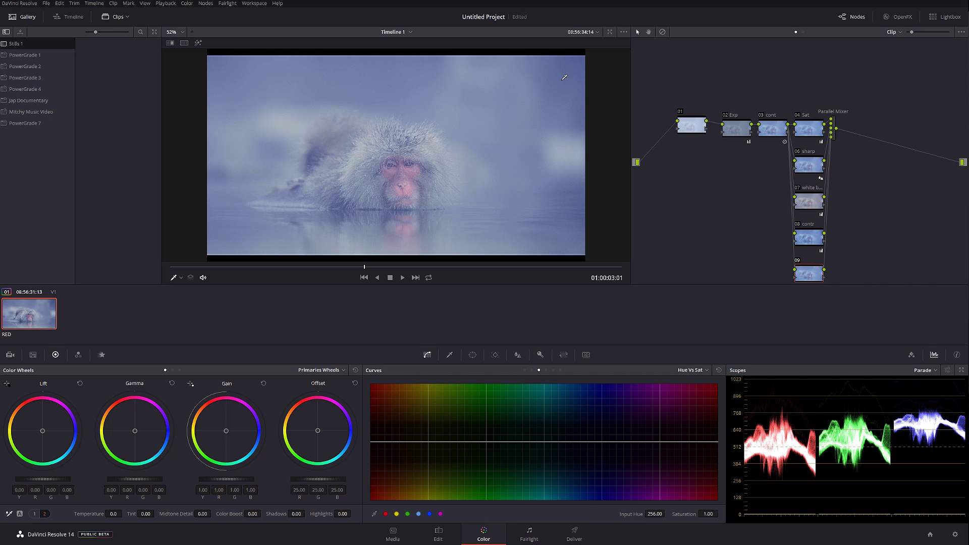
pyautogui.click(698, 373)
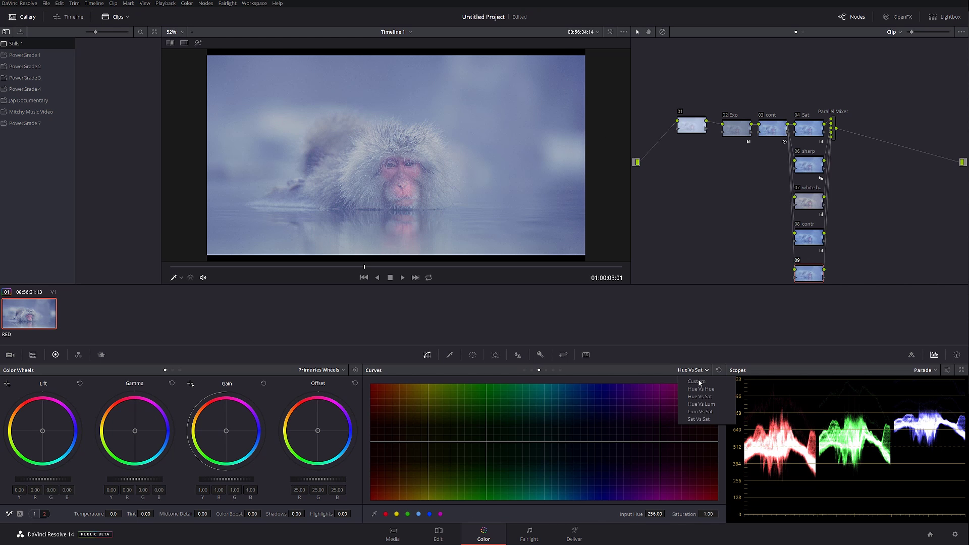
pyautogui.click(712, 397)
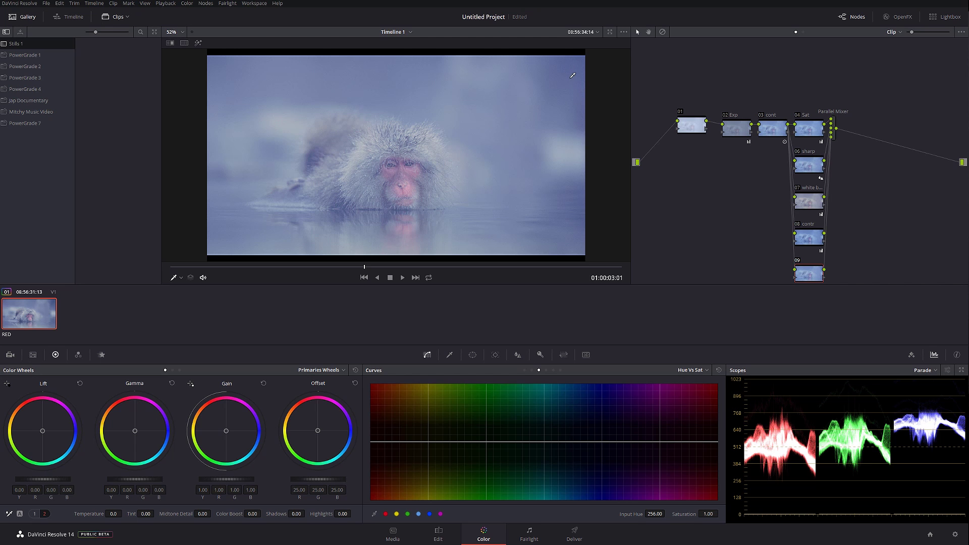
pyautogui.moveTo(586, 441); pyautogui.dragTo(587, 447)
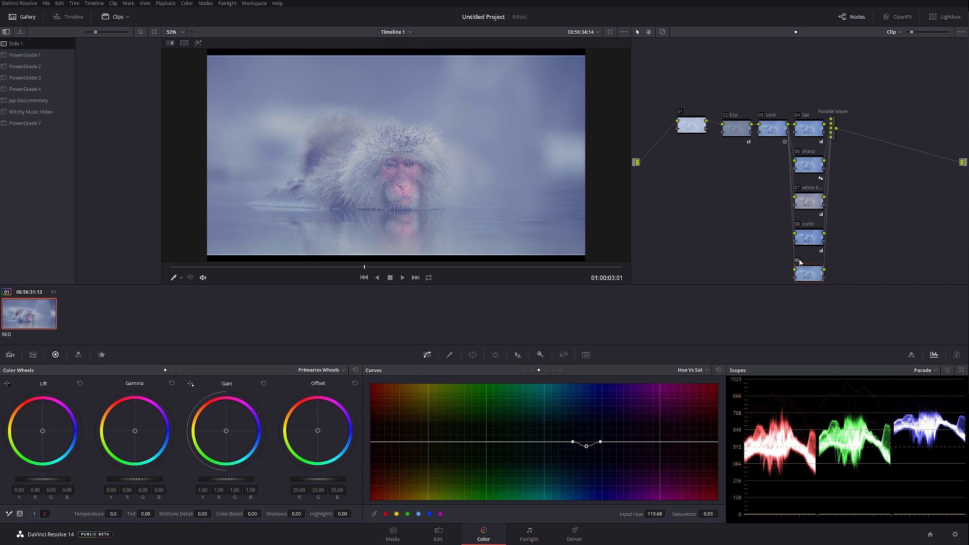
pyautogui.hotkey('ctrl', 'd')
pyautogui.hotkey('ctrl', 'd')
pyautogui.click(835, 131)
# Add serial node 10 after the Parallel Mixer and raise its Contrast to 1.244.
pyautogui.hotkey('alt', 's')
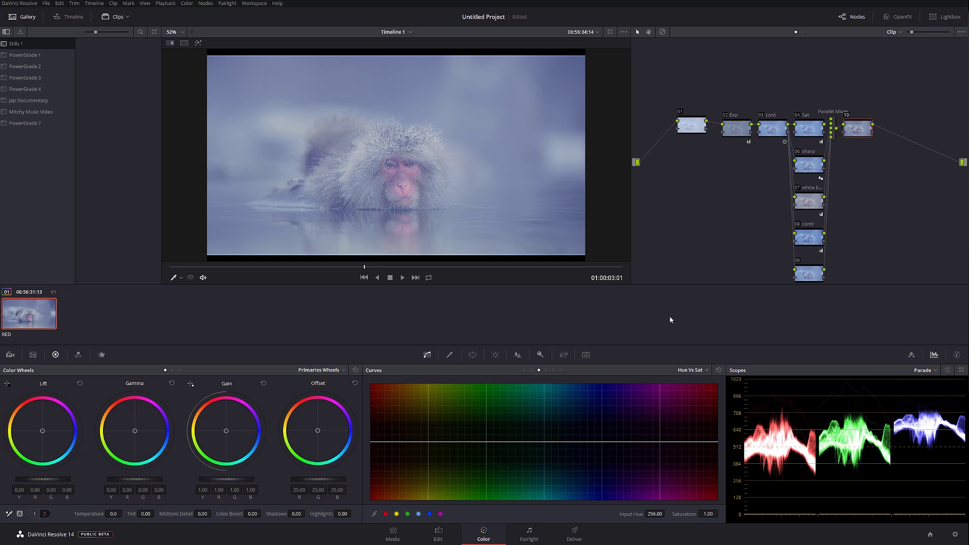
pyautogui.click(35, 513)
pyautogui.moveTo(199, 514); pyautogui.dragTo(211, 512)
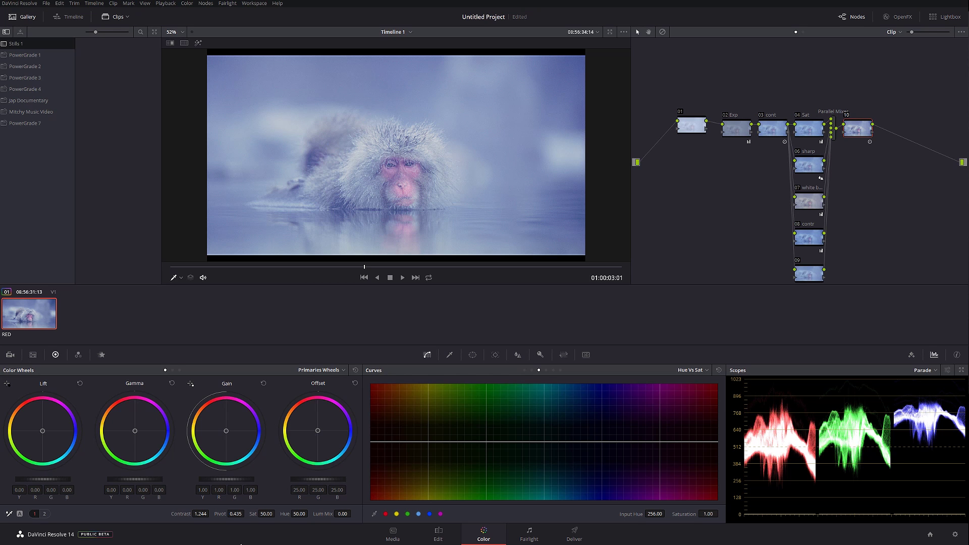
pyautogui.scroll(8, 424, 143)
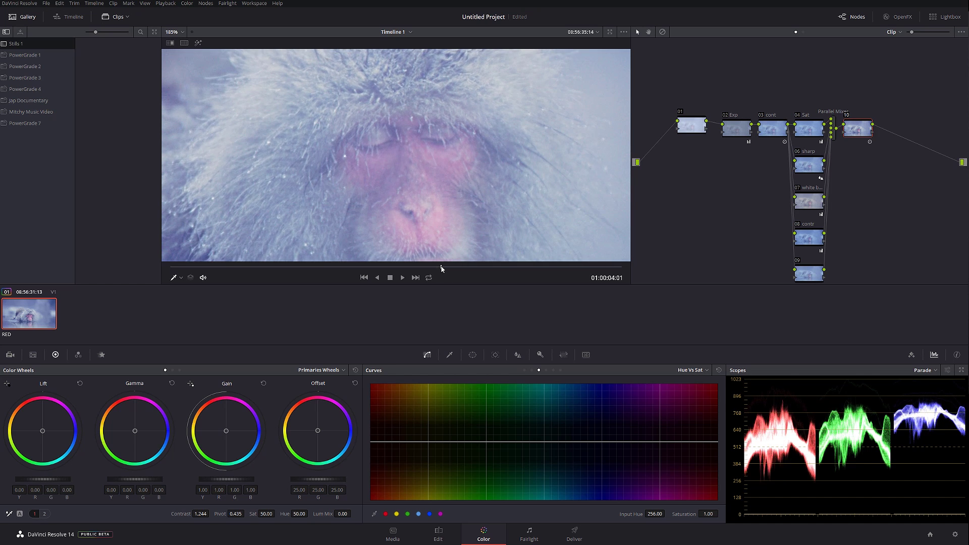
pyautogui.moveTo(391, 269); pyautogui.dragTo(340, 270)
pyautogui.hotkey('shift', 'd')
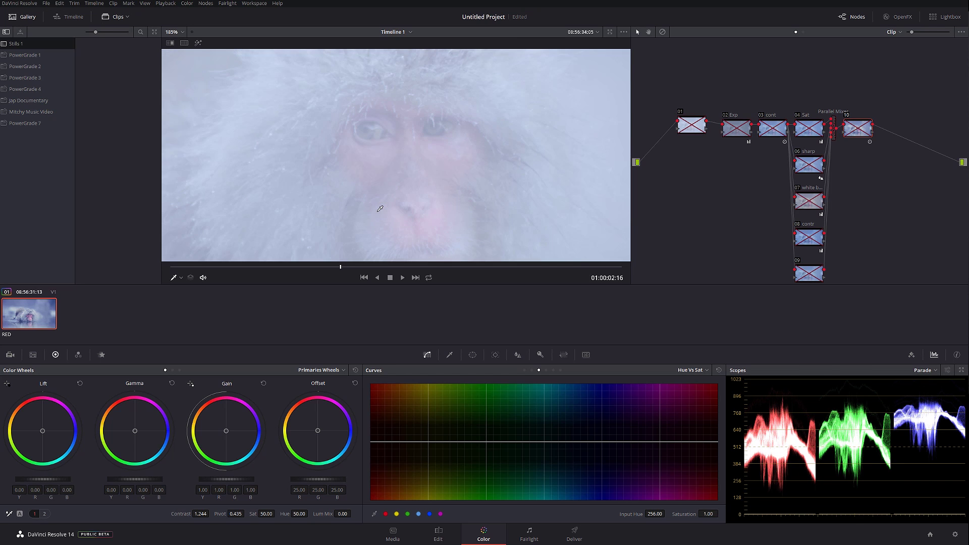
pyautogui.scroll(-4, 386, 199)
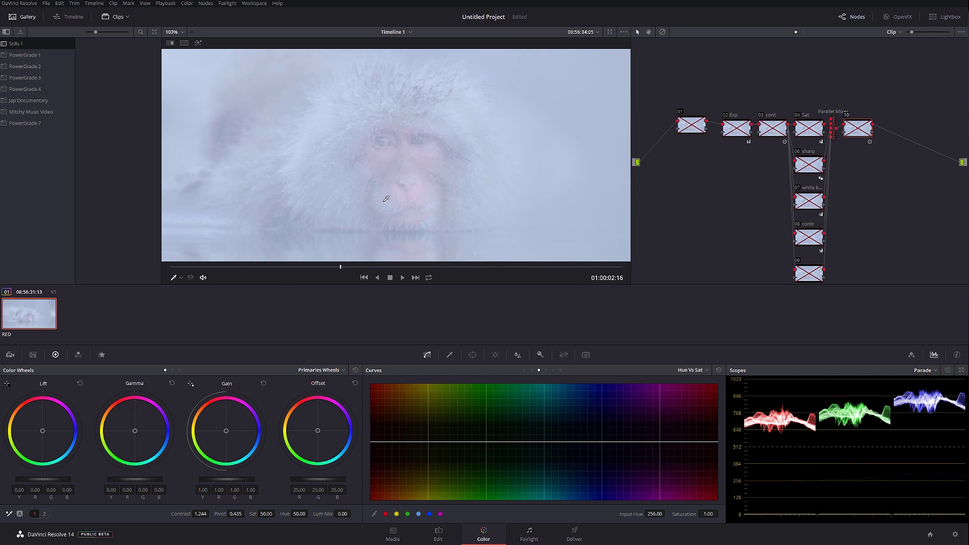
pyautogui.hotkey('shift', 'd')
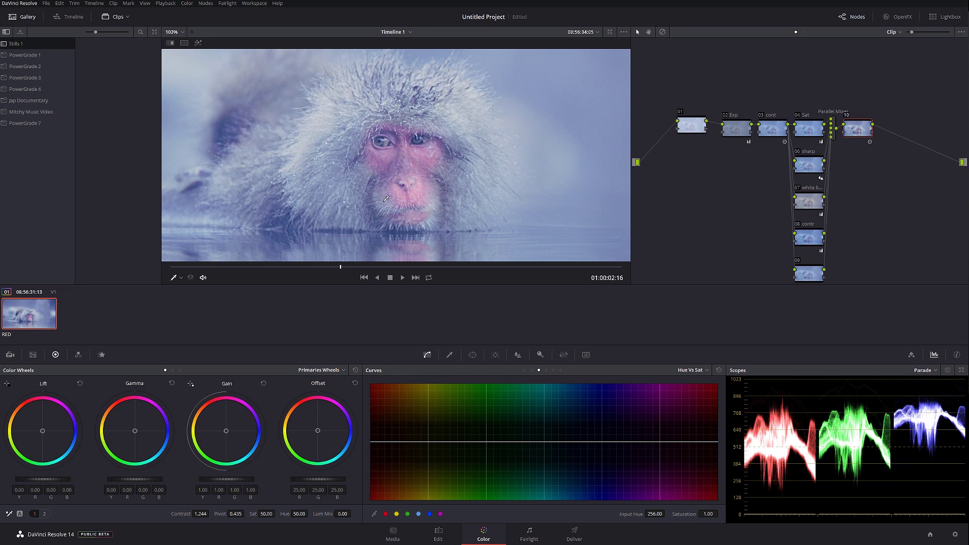
pyautogui.scroll(-4, 386, 198)
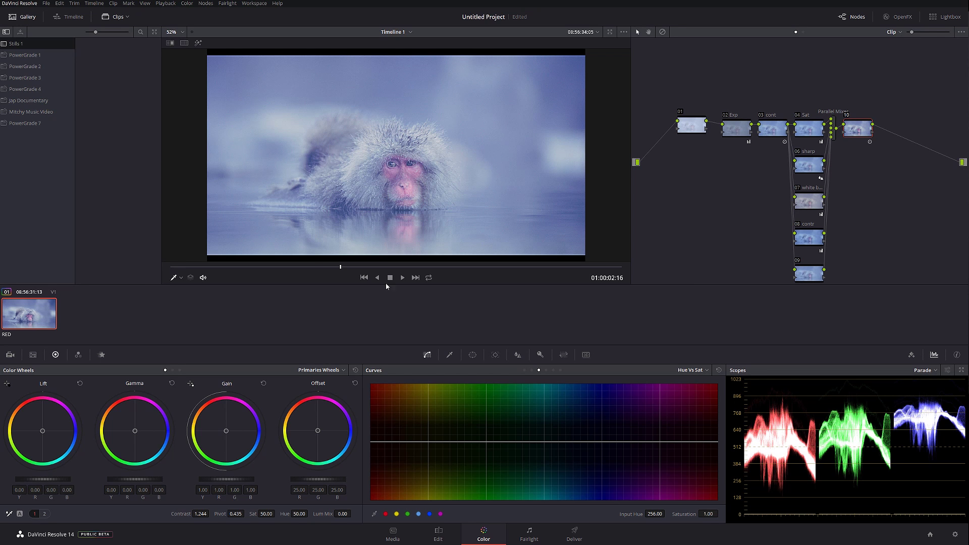
pyautogui.click(428, 277)
pyautogui.click(402, 278)
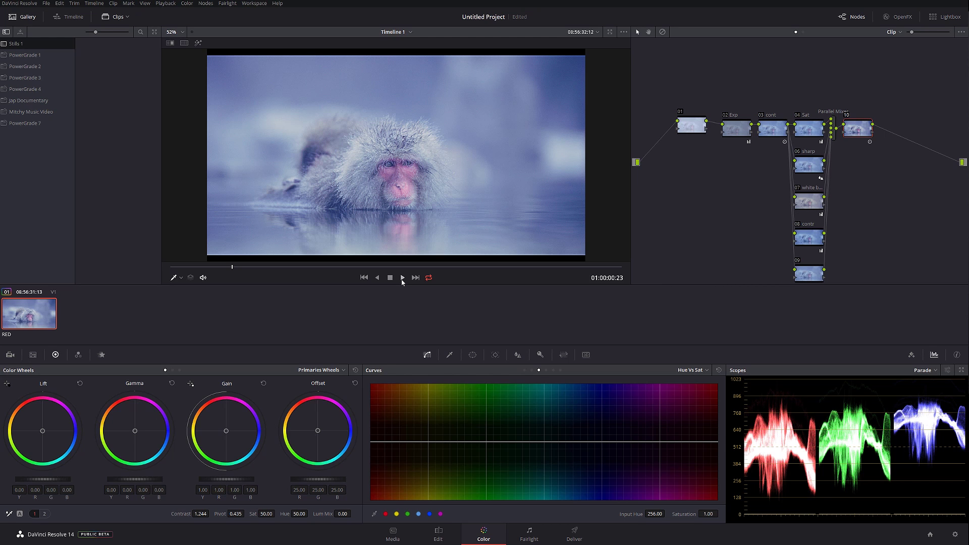
# Add serial node 11 with an angled gradient power window.
pyautogui.hotkey('alt', 's')
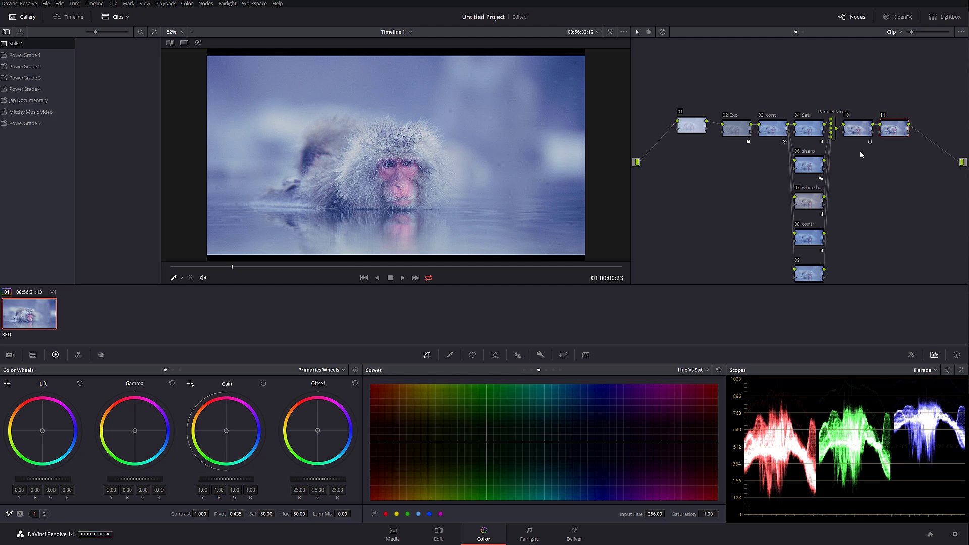
pyautogui.click(473, 354)
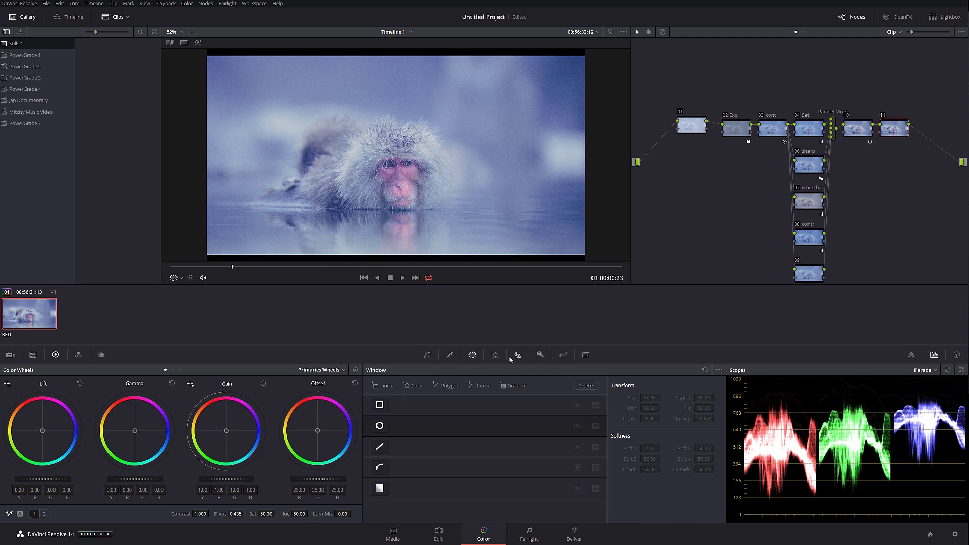
pyautogui.click(379, 489)
pyautogui.moveTo(431, 151); pyautogui.dragTo(396, 114)
# Move the gradient window low in the frame and darken its gamma to -0.07.
pyautogui.click(198, 44)
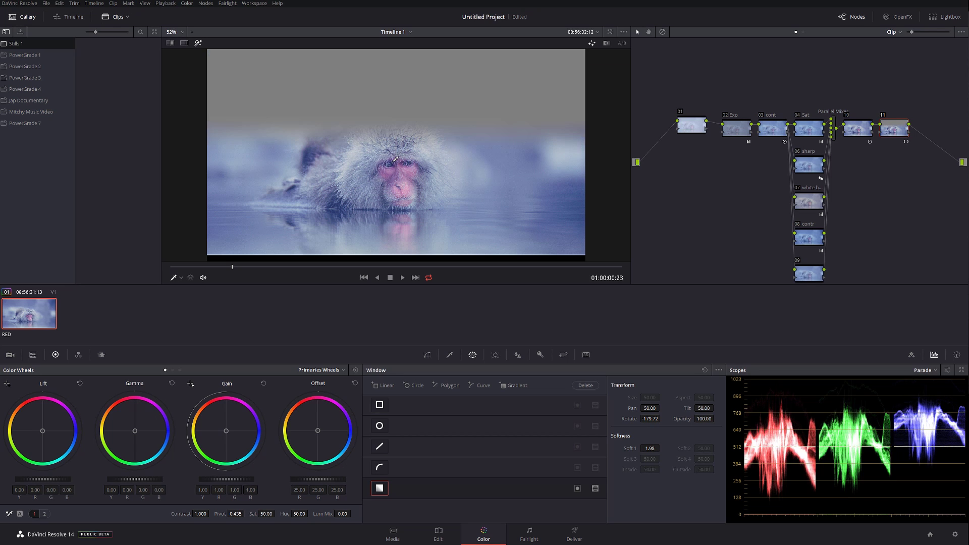
pyautogui.click(176, 278)
pyautogui.click(204, 302)
pyautogui.moveTo(396, 161); pyautogui.dragTo(408, 242)
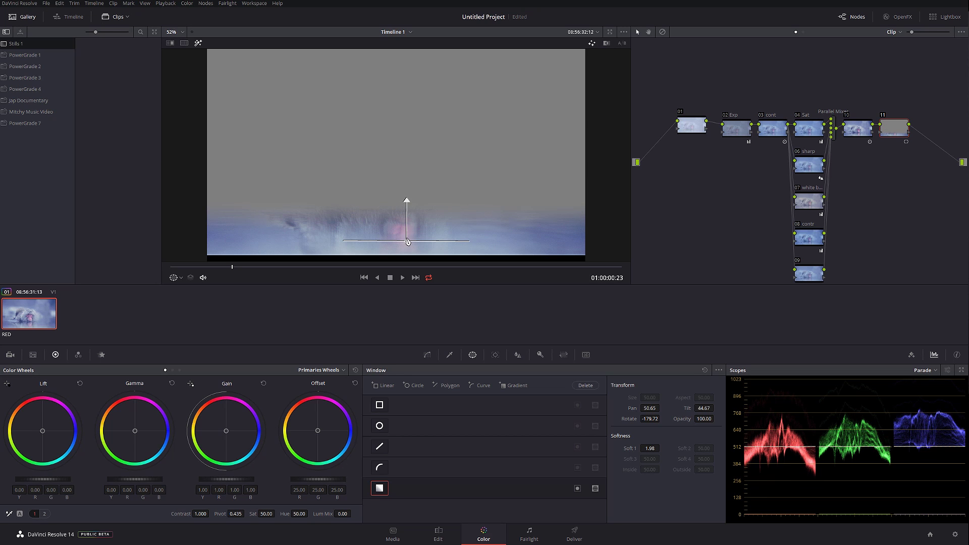
pyautogui.click(198, 43)
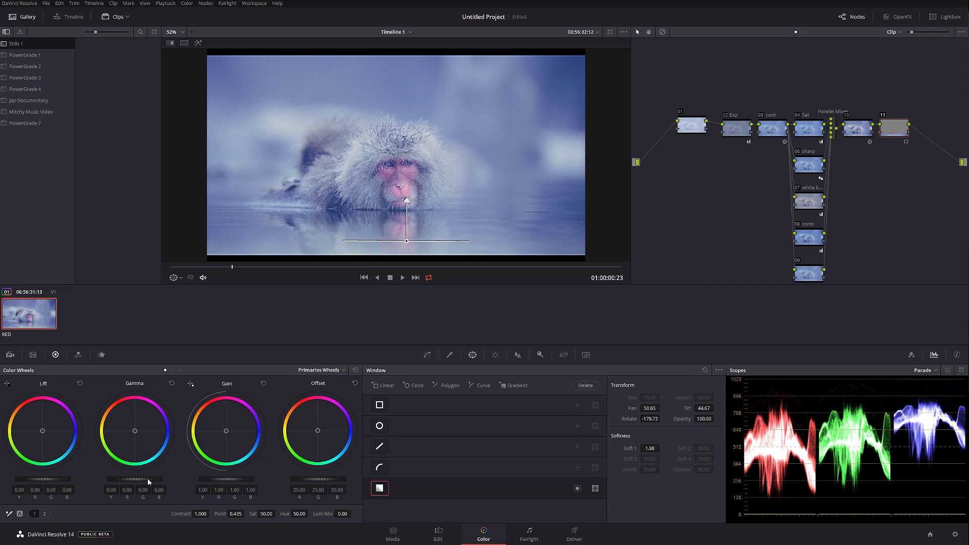
pyautogui.moveTo(134, 478); pyautogui.dragTo(127, 478)
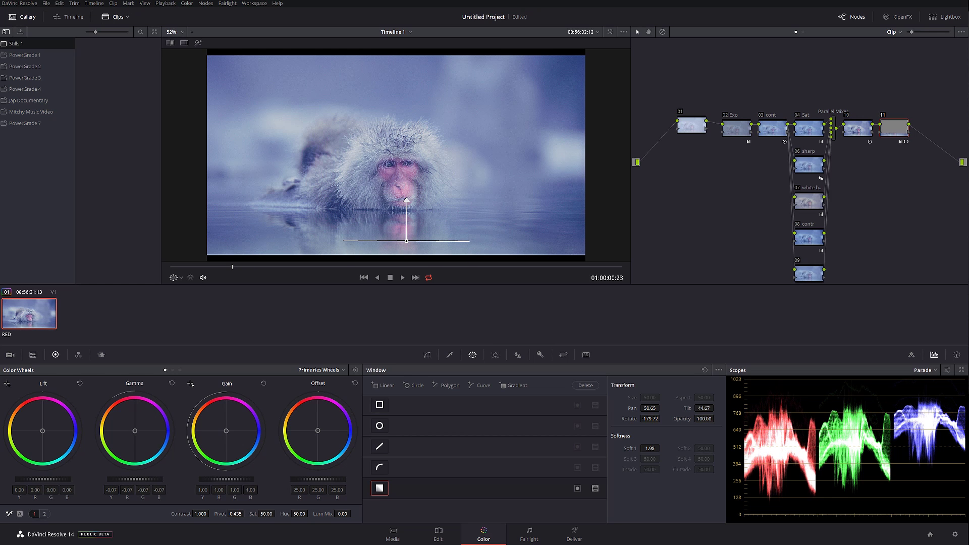
pyautogui.click(539, 355)
# Apply a Mist blur to node 11 with radius raised to 0.78.
pyautogui.click(518, 355)
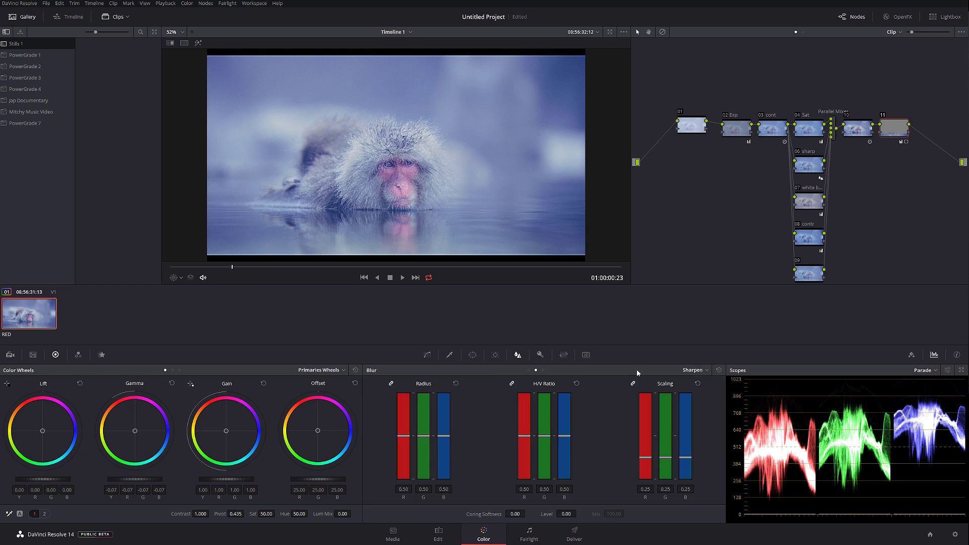
pyautogui.click(690, 372)
pyautogui.click(697, 397)
pyautogui.moveTo(424, 437); pyautogui.dragTo(419, 412)
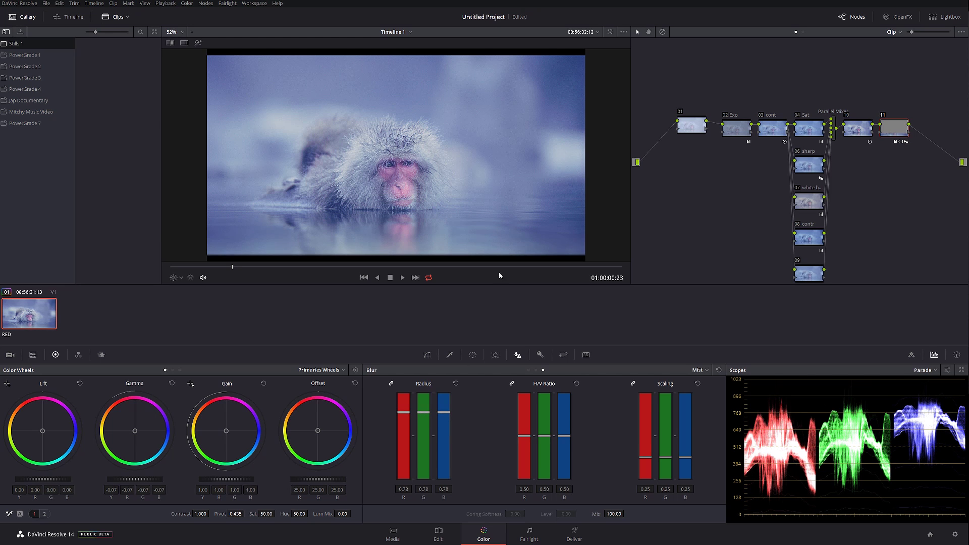
# Toggle node 11 off and on twice to compare the grade with and without mist.
pyautogui.click(882, 118)
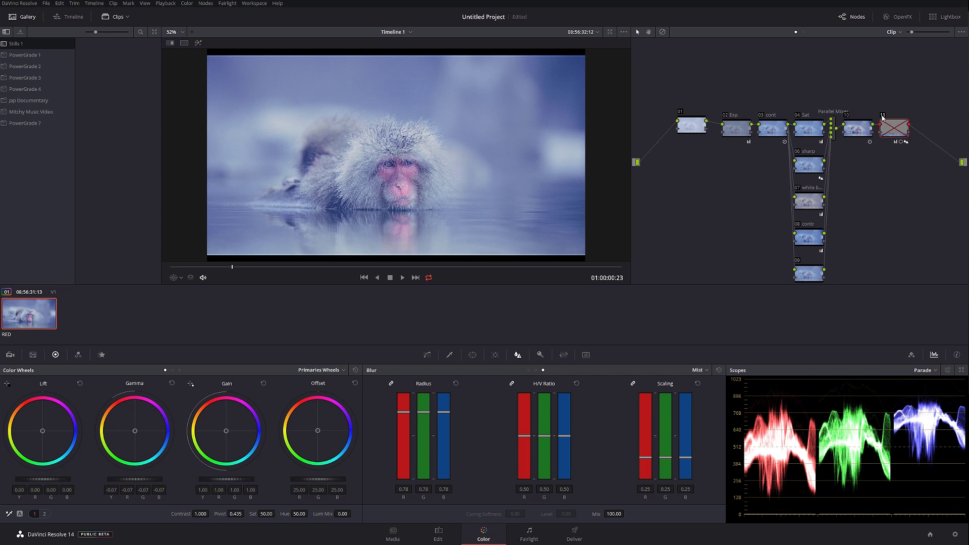
pyautogui.click(882, 118)
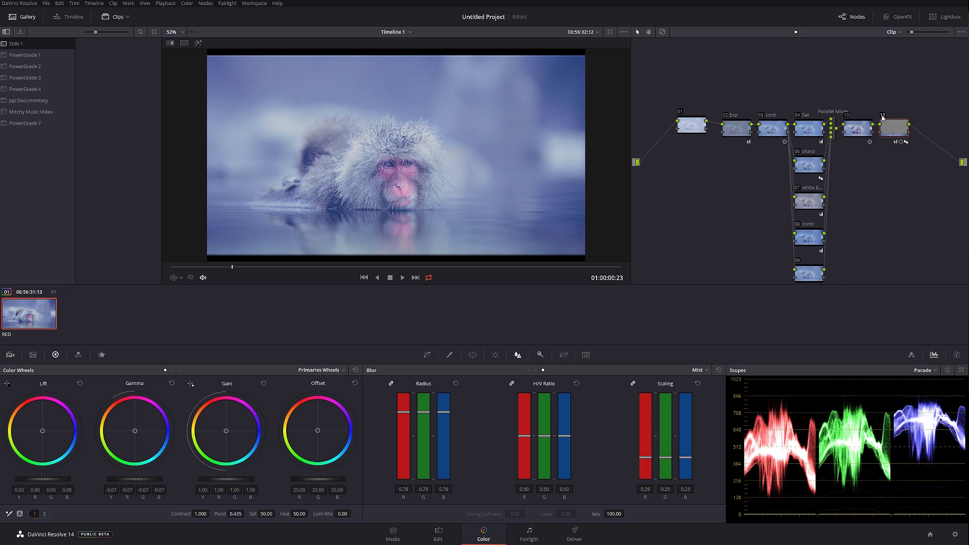
pyautogui.click(882, 117)
pyautogui.click(882, 117)
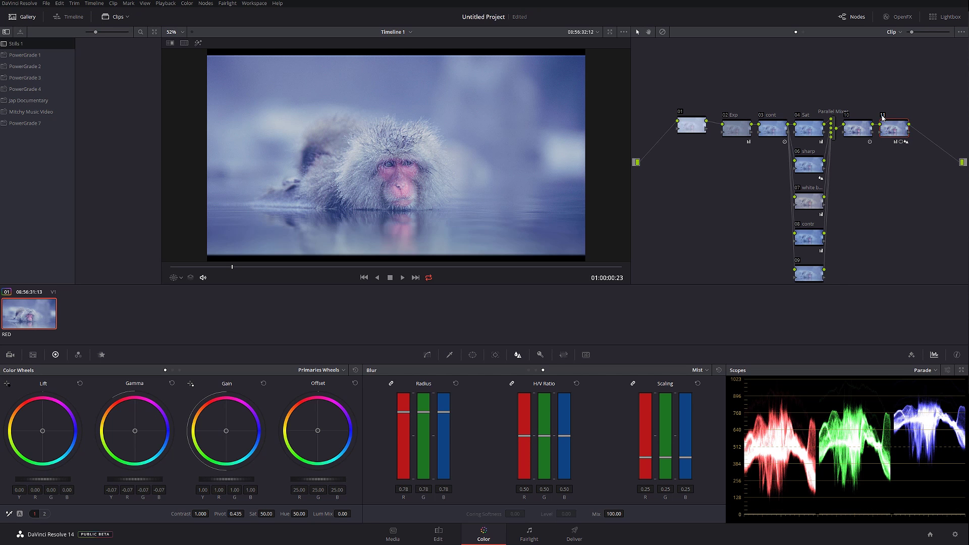
# Nudge node 11's gradient window lower, rotate it to -180 and set softness to 2.11.
pyautogui.click(473, 355)
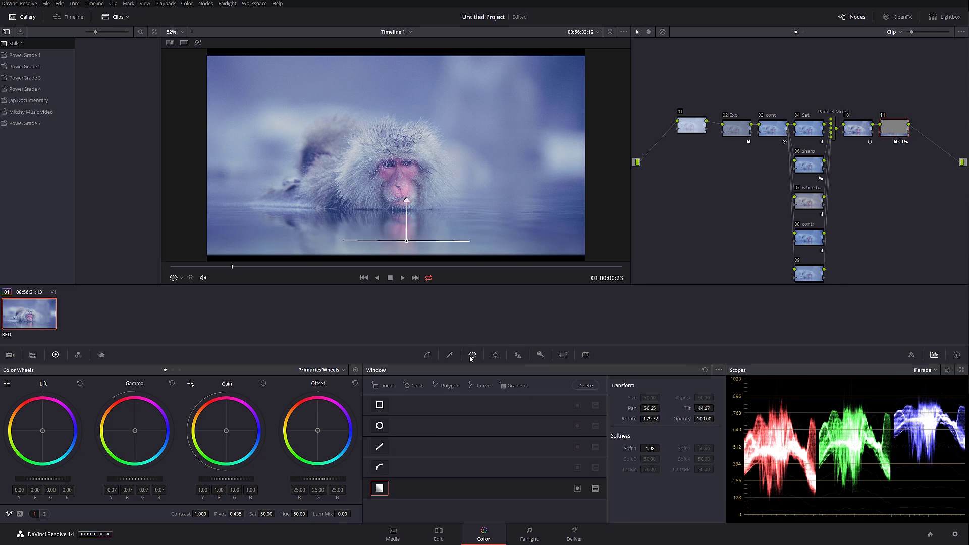
pyautogui.moveTo(406, 247); pyautogui.dragTo(398, 249)
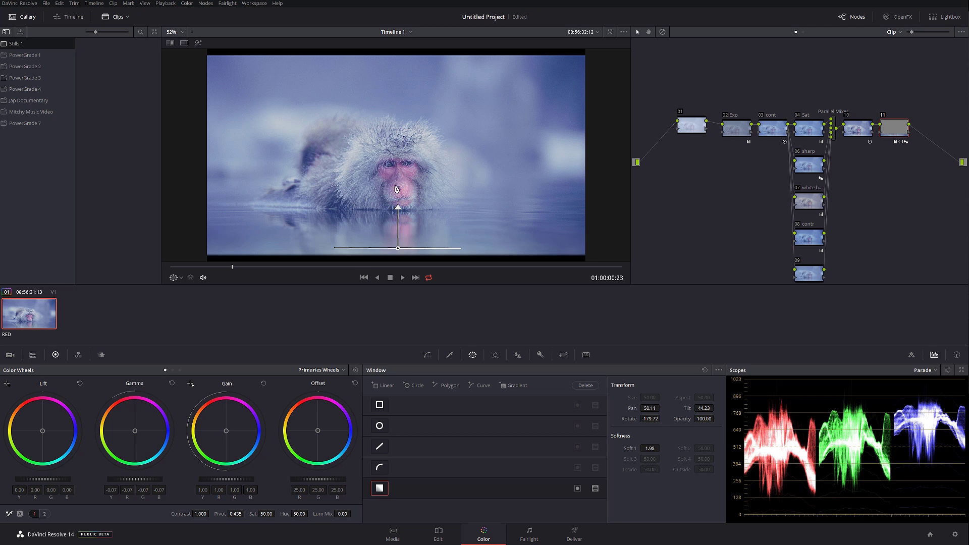
pyautogui.moveTo(398, 207); pyautogui.dragTo(397, 206)
# Select node 10 to hide the overlay, zoom in to inspect, then fit the frame.
pyautogui.click(857, 129)
pyautogui.scroll(3, 417, 122)
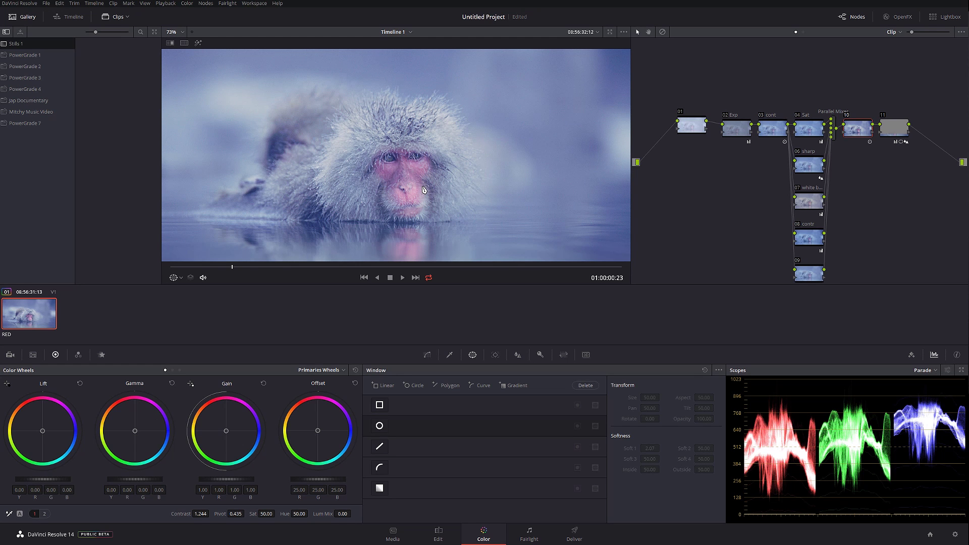
pyautogui.scroll(5, 424, 189)
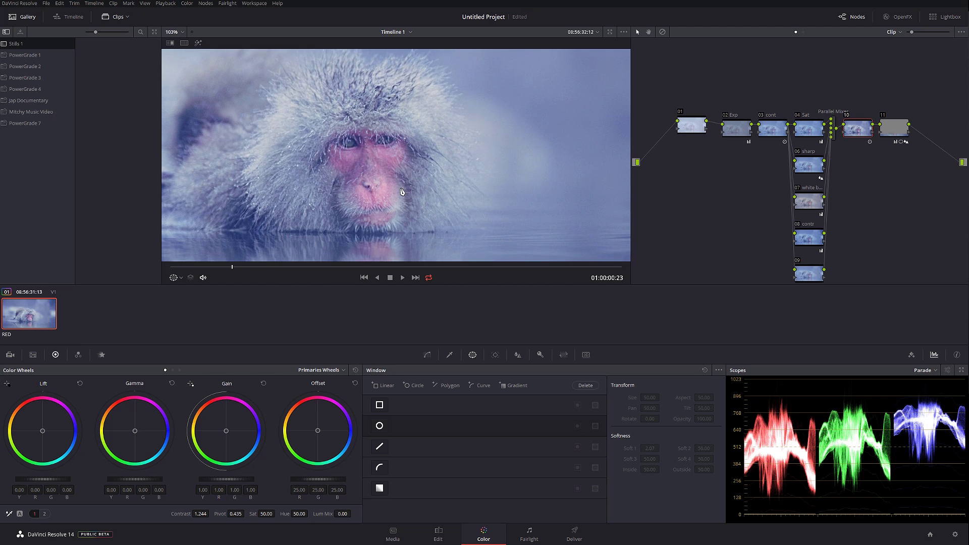
pyautogui.scroll(3, 399, 193)
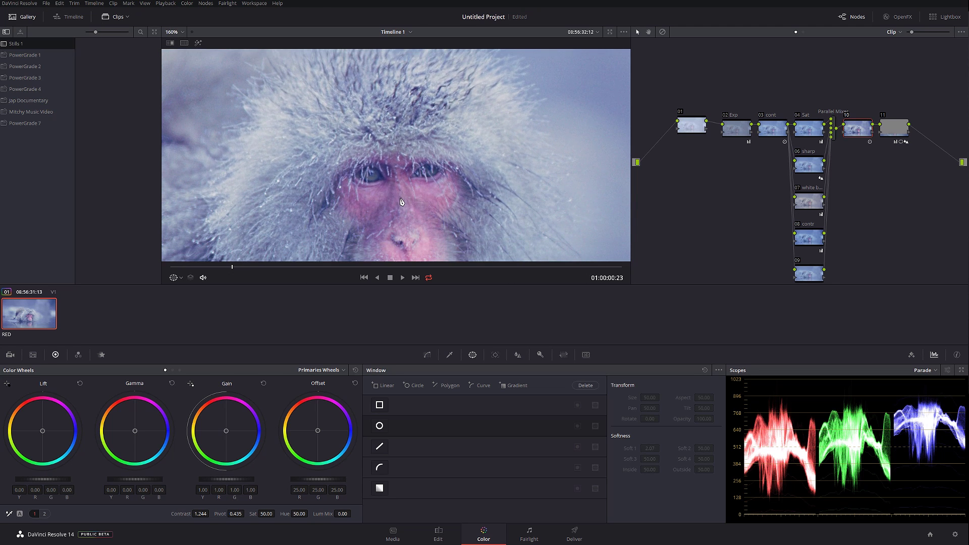
pyautogui.hotkey('shift', 'z')
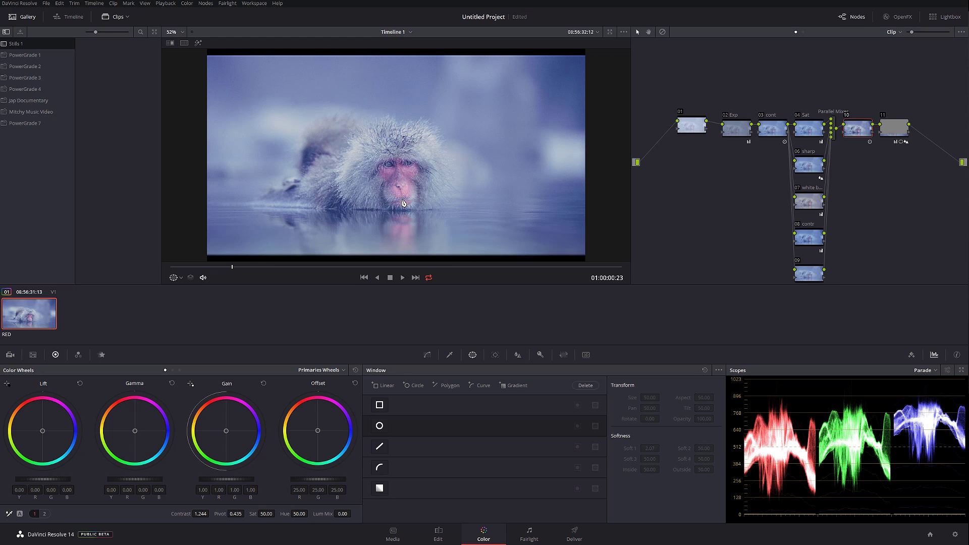